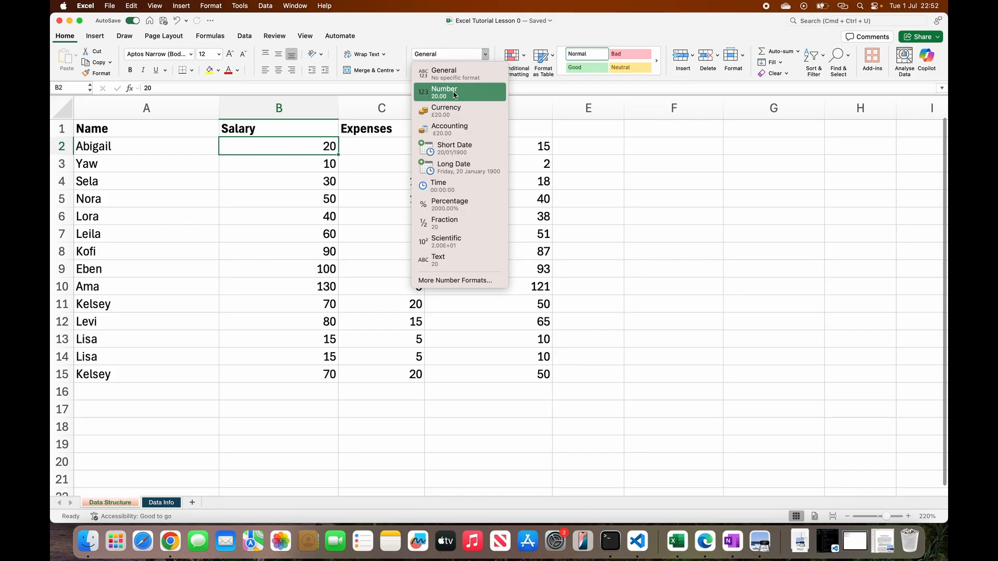
- Apply the Number format to the first Expenses value in cell C2
left_click(388, 145)
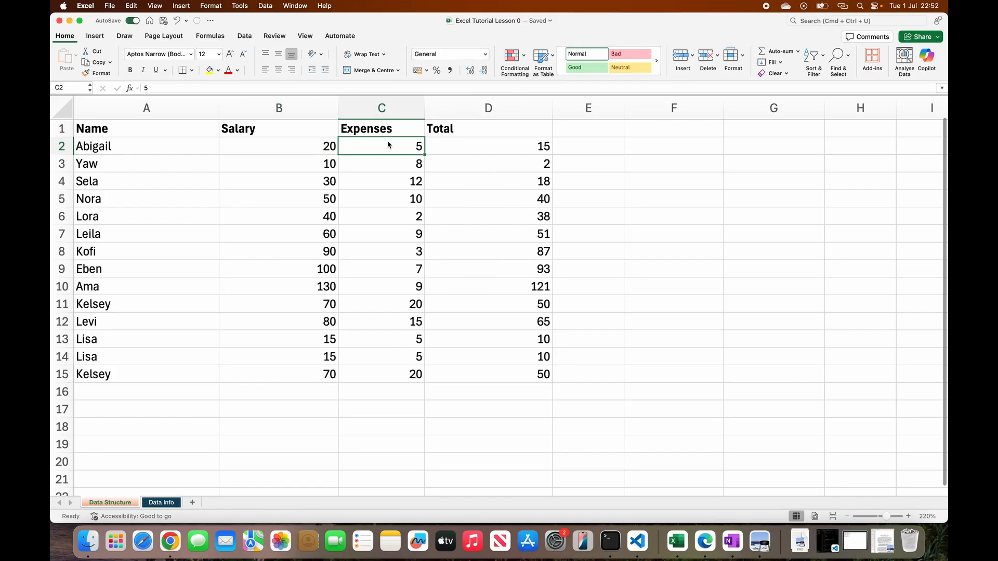
left_click(485, 54)
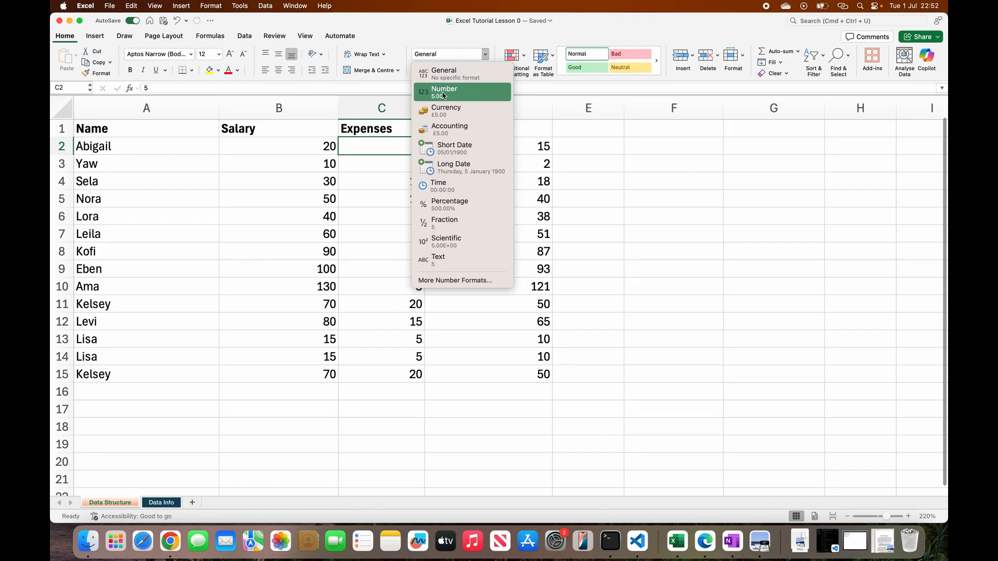
left_click(443, 95)
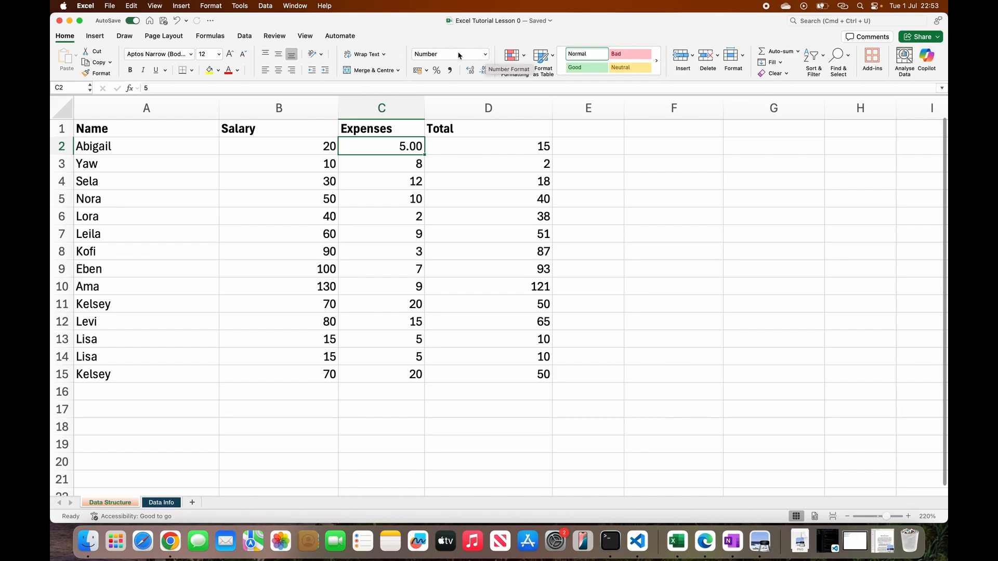
- Format the whole Total column as Number and return it to the General format
left_click(501, 106)
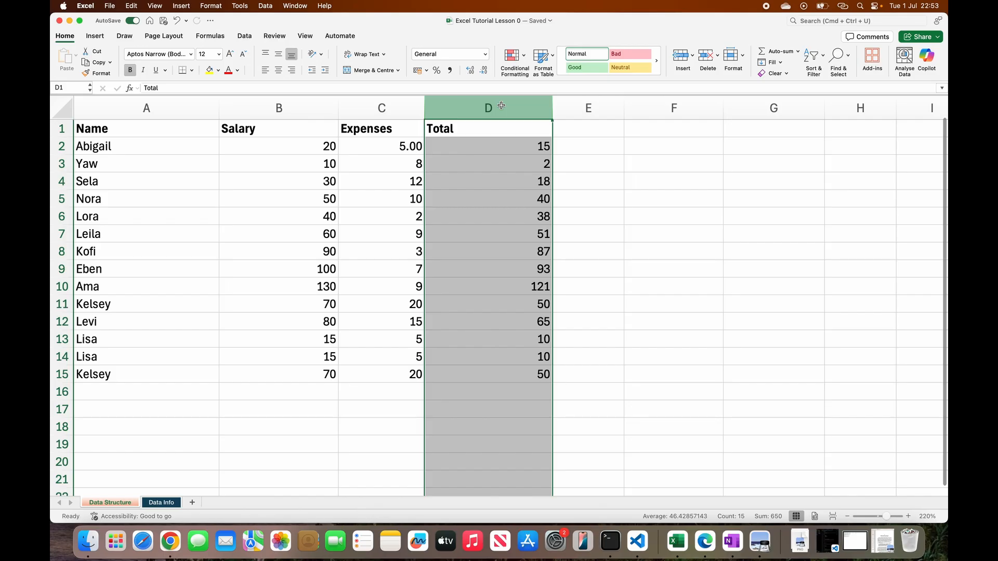
left_click(485, 55)
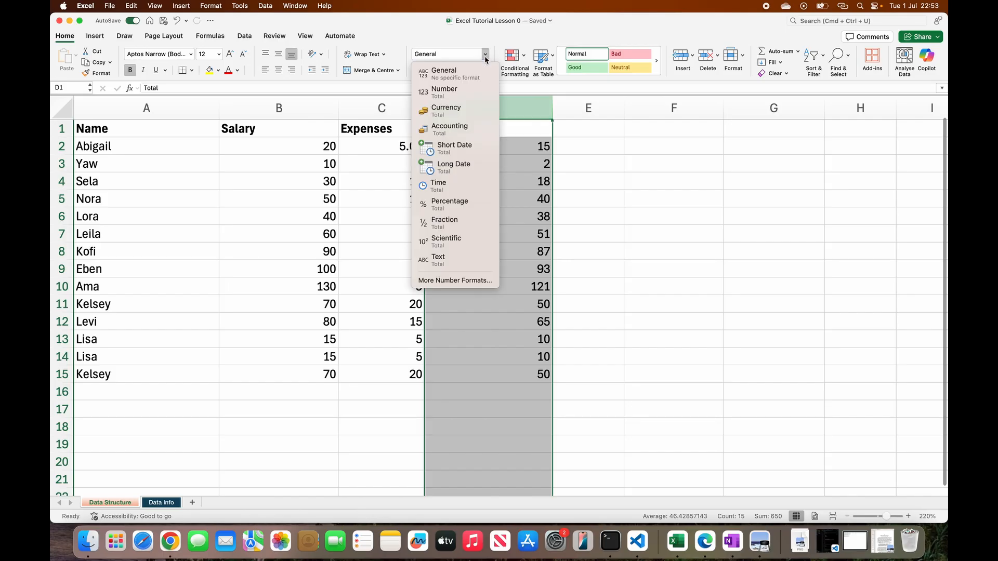
left_click(462, 93)
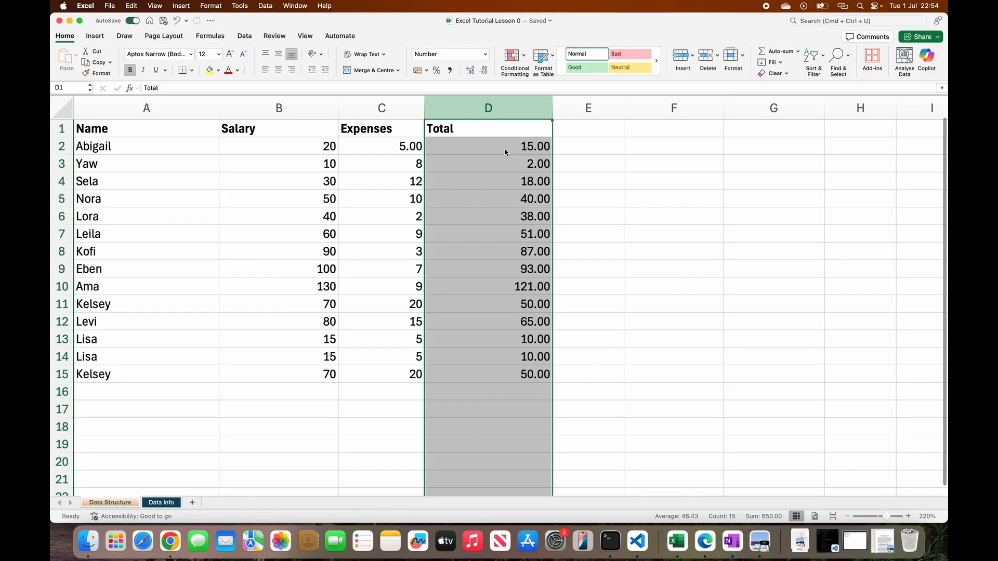
left_click(485, 54)
left_click(442, 77)
- Apply the Currency format to the first Expenses value in cell C2
left_click(394, 145)
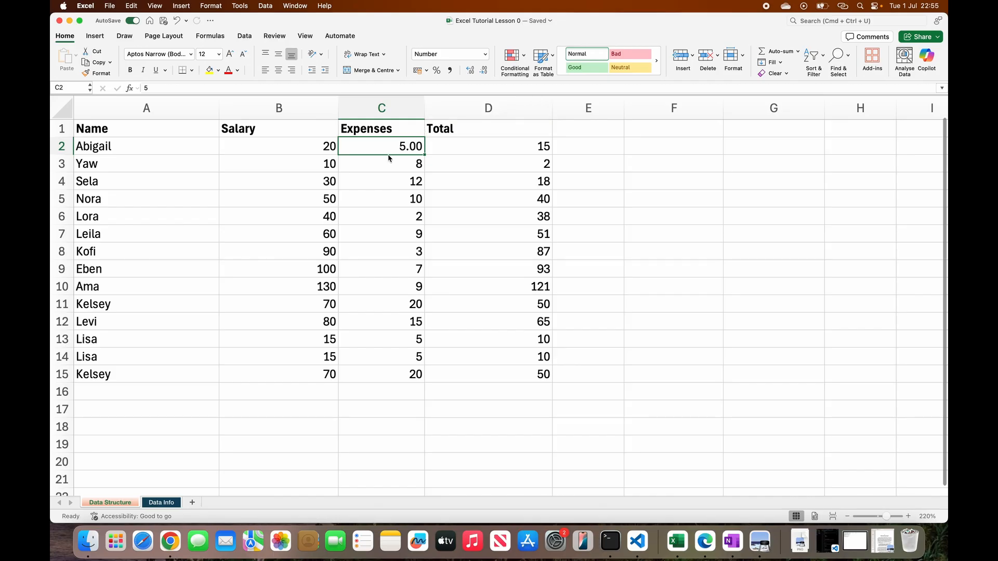
left_click(484, 55)
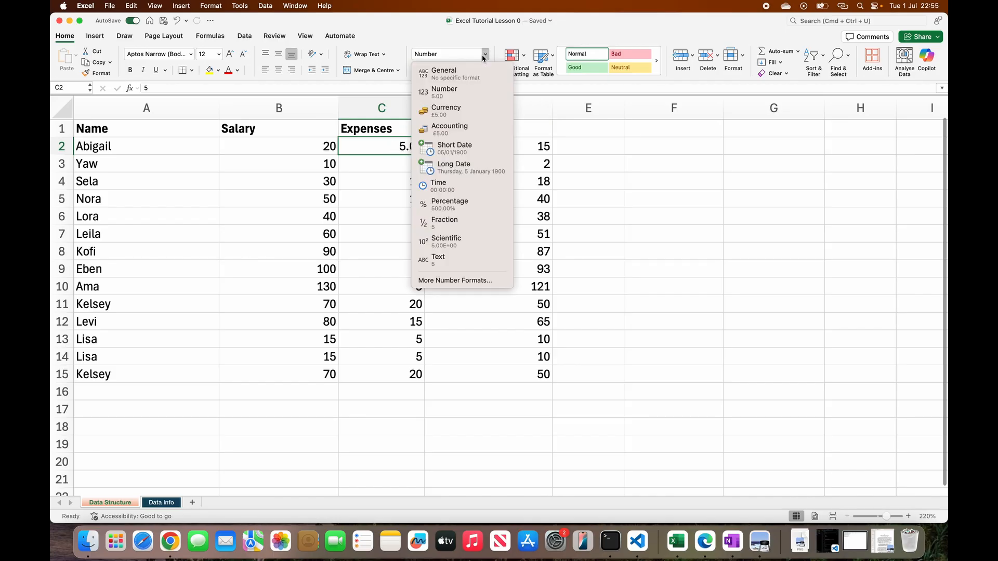
left_click(450, 112)
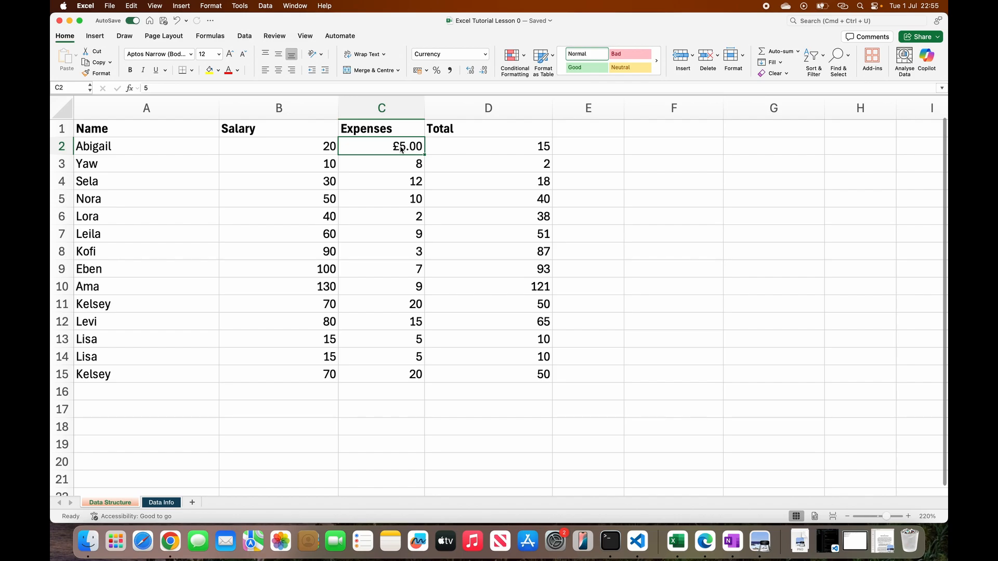
- Open the detailed number format settings for cell C2 and choose GHC as the currency symbol
left_click(484, 55)
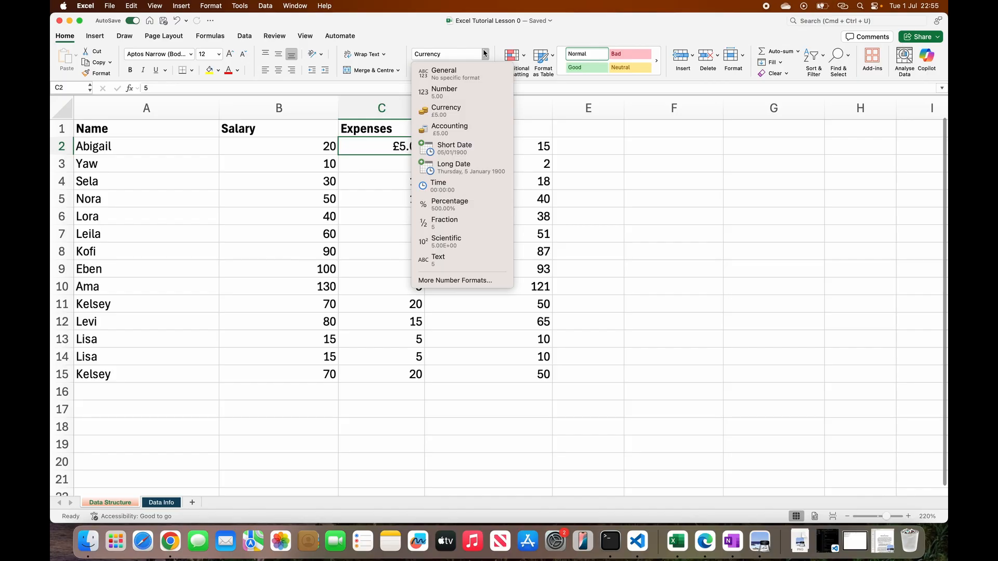
left_click(456, 282)
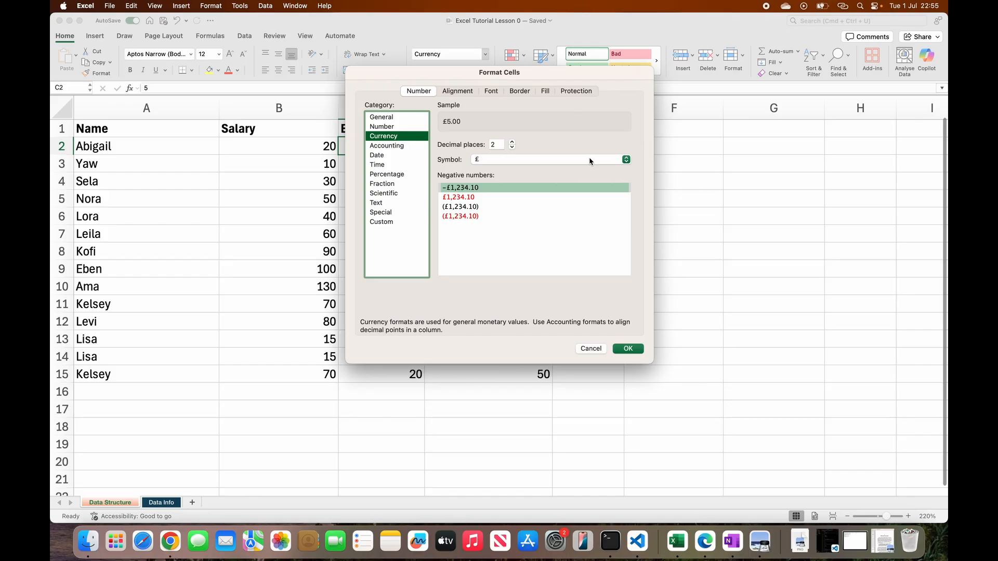
left_click(626, 160)
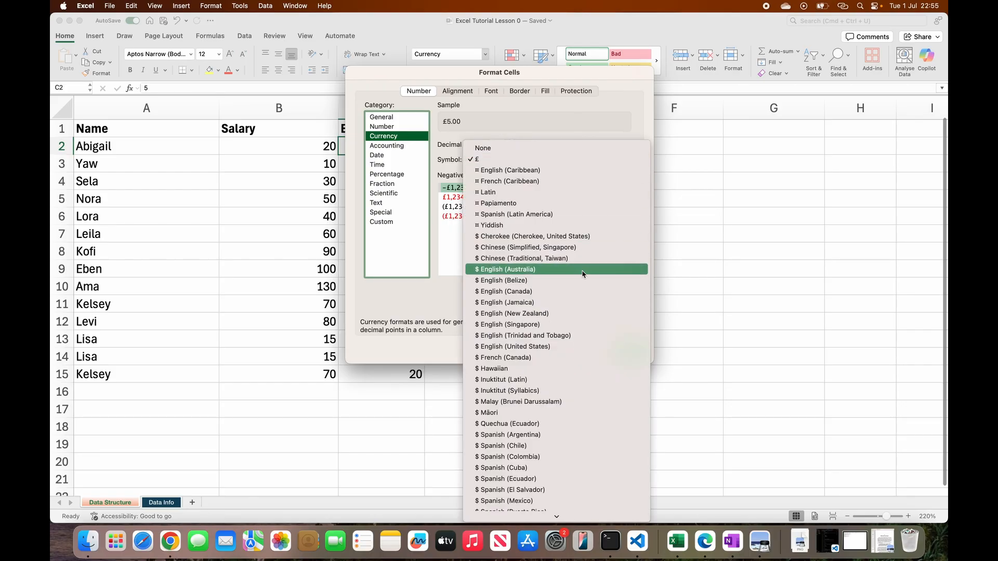
scroll(583, 273, "down", 10)
scroll(583, 274, "up", 9)
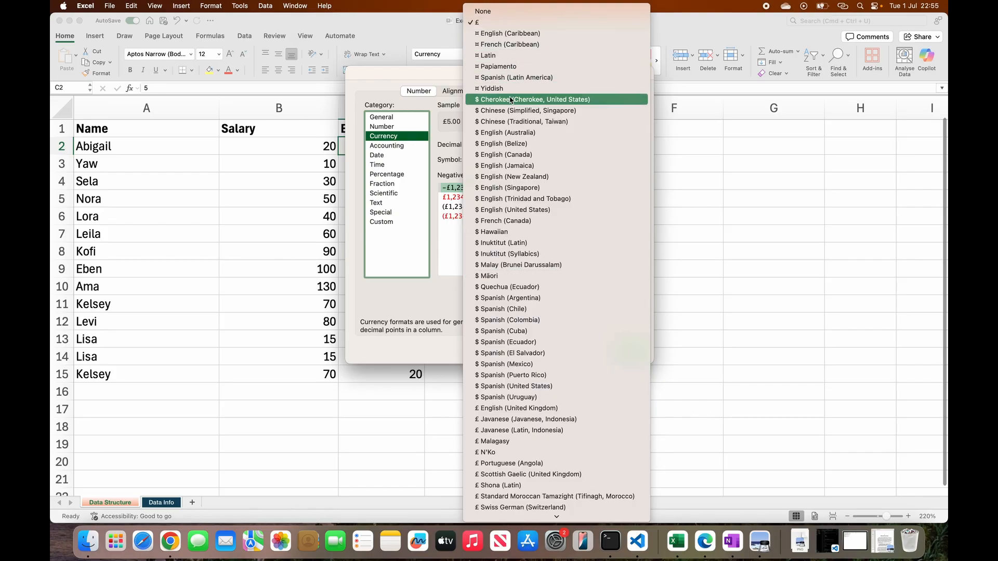
scroll(540, 244, "down", 1)
scroll(541, 251, "up", 1)
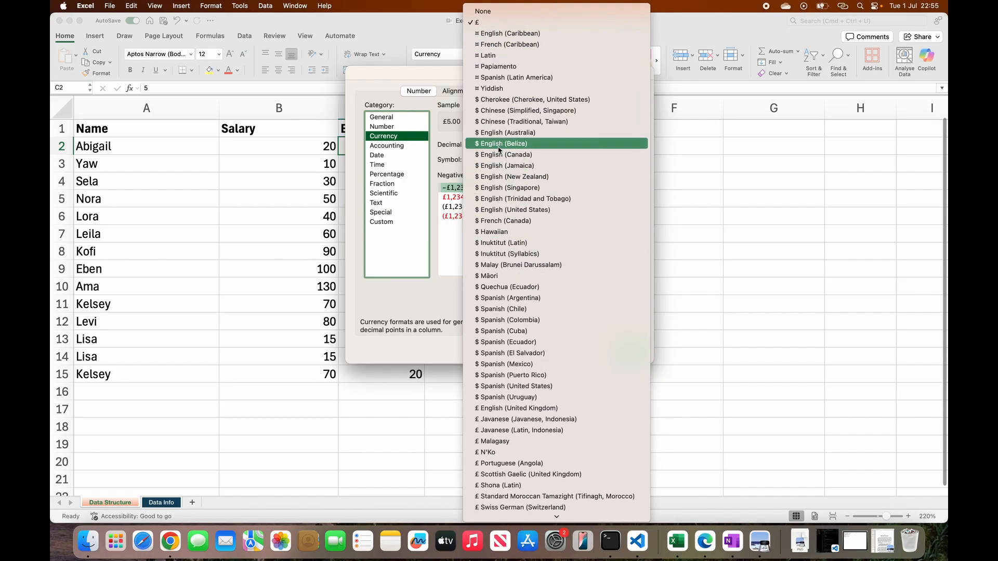
scroll(547, 338, "down", 5)
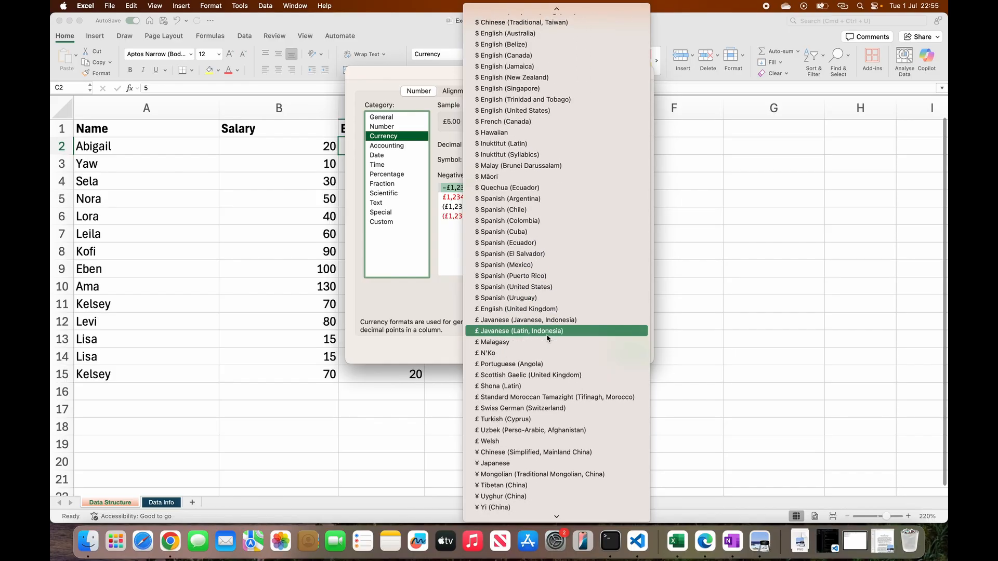
scroll(547, 338, "down", 7)
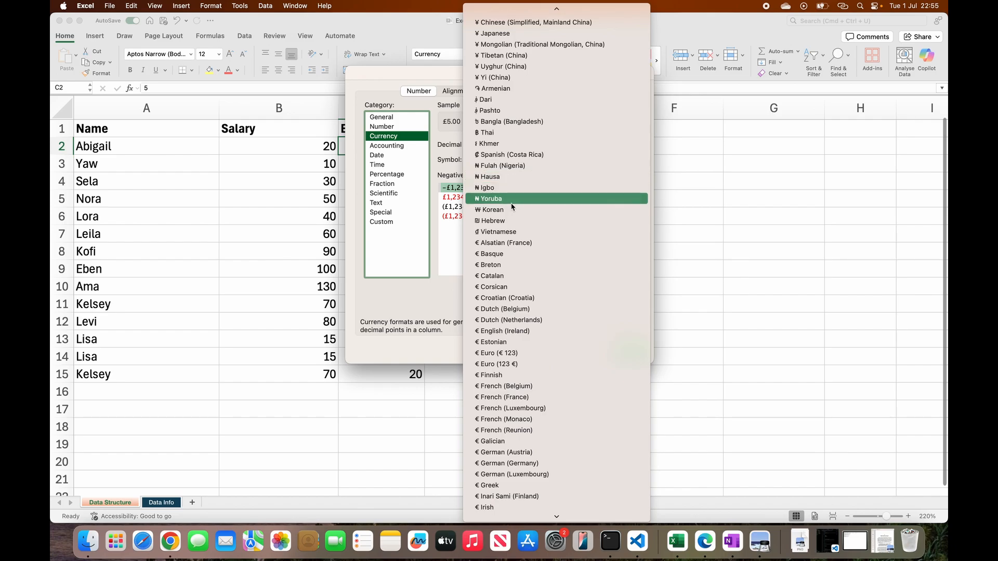
scroll(520, 210, "down", 15)
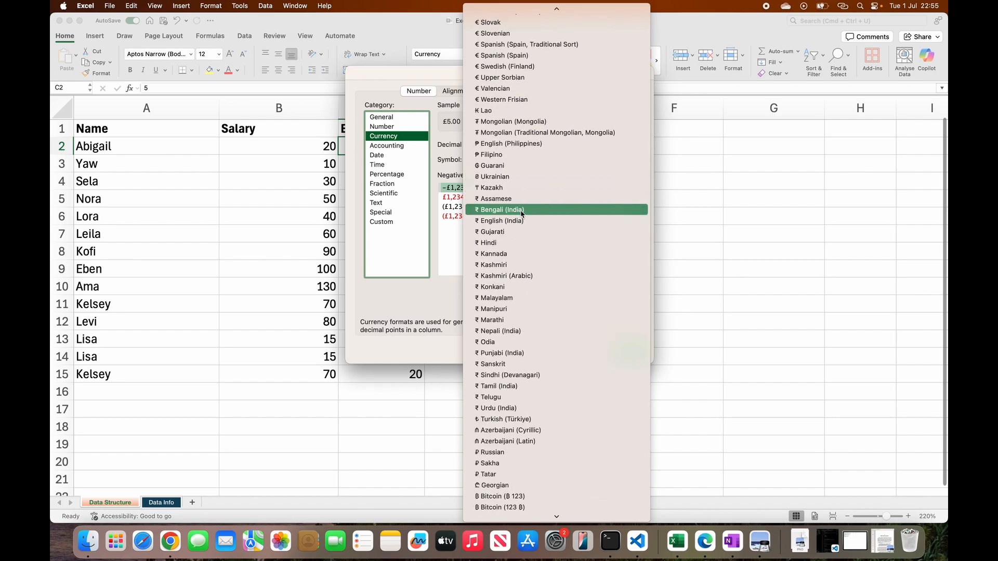
scroll(522, 214, "down", 20)
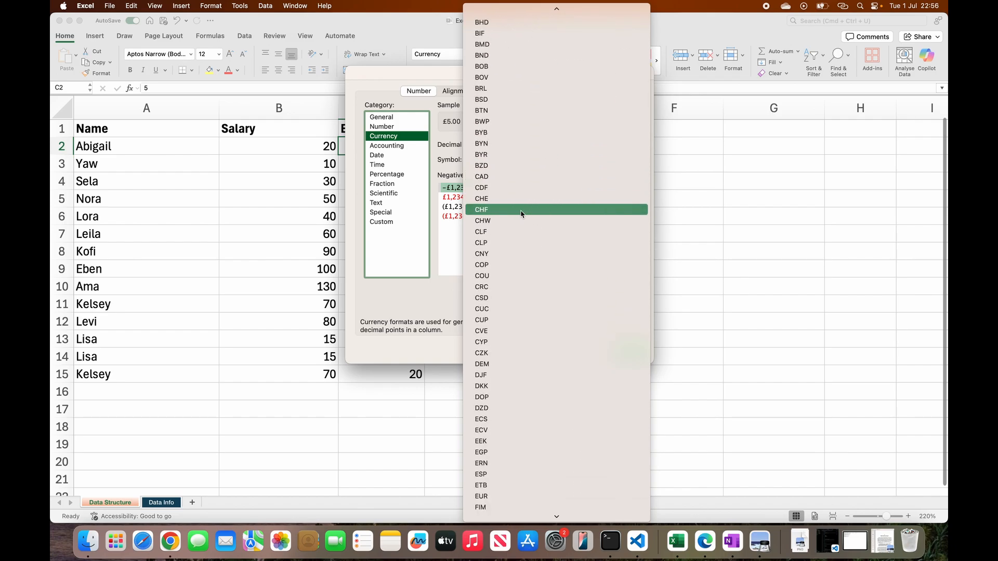
scroll(522, 214, "down", 15)
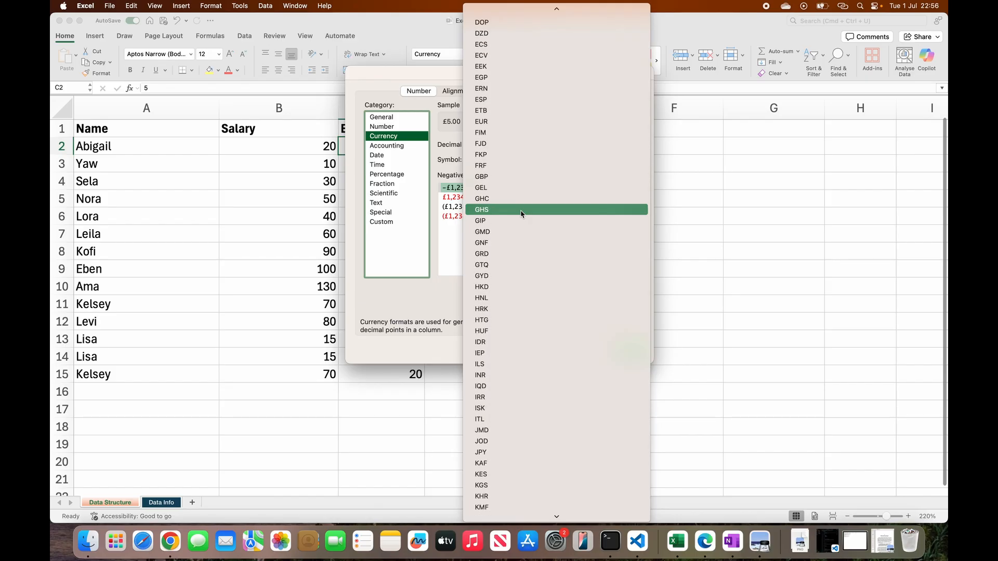
left_click(484, 200)
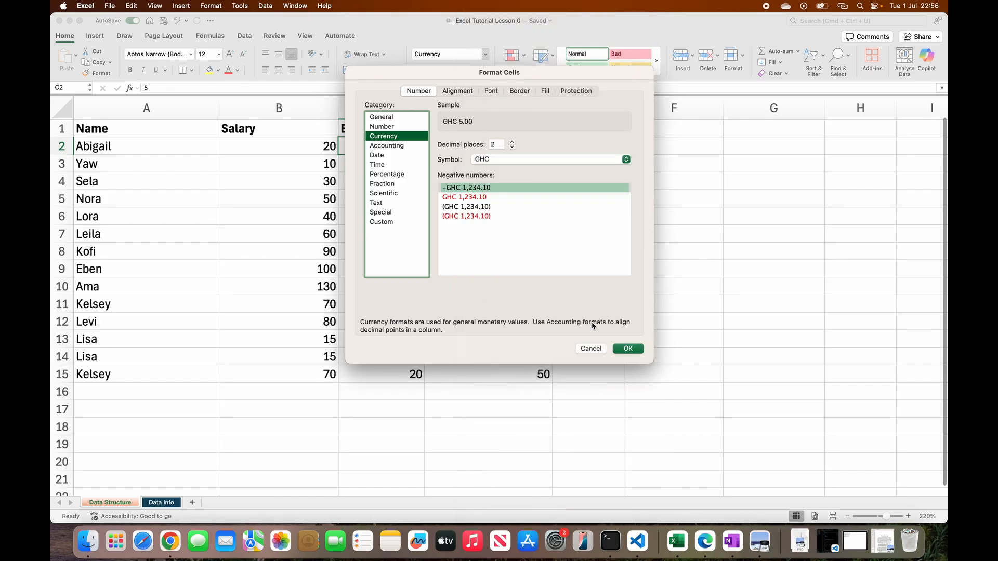
- Try different decimal places for the GHC currency format, settle on 2 and apply it to cell C2
left_click(513, 148)
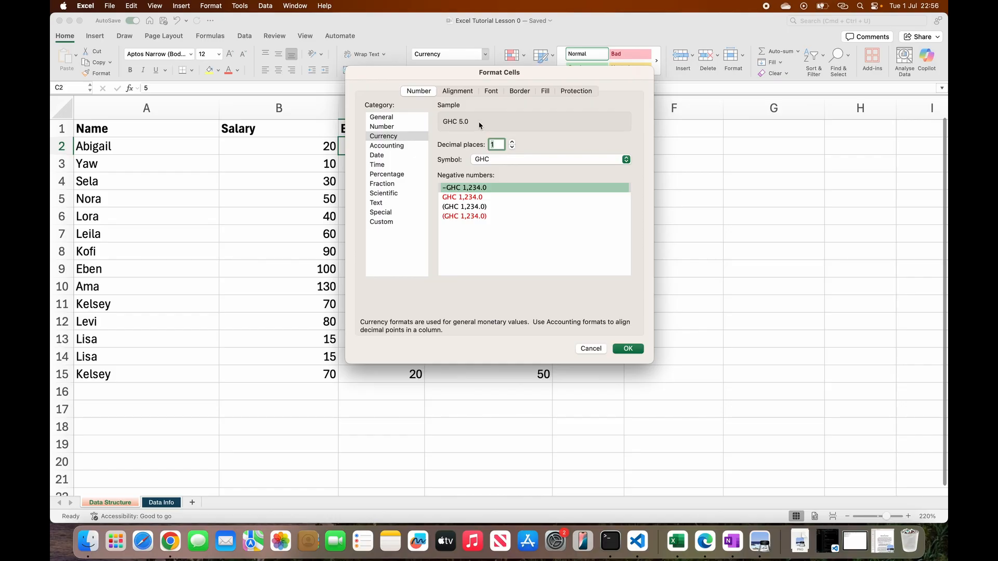
left_click(512, 142)
left_click(513, 142)
left_click(513, 148)
left_click(641, 353)
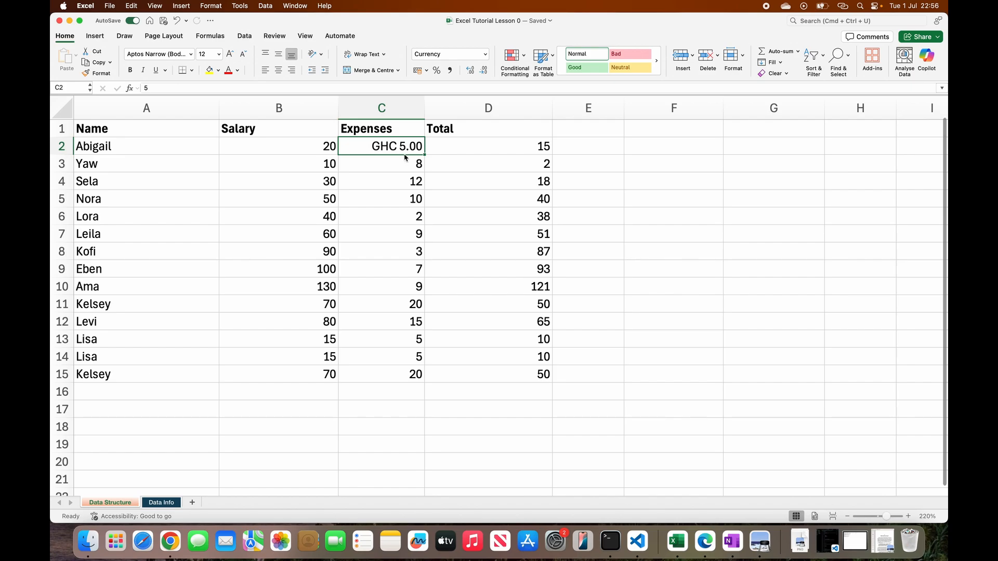
left_click(485, 54)
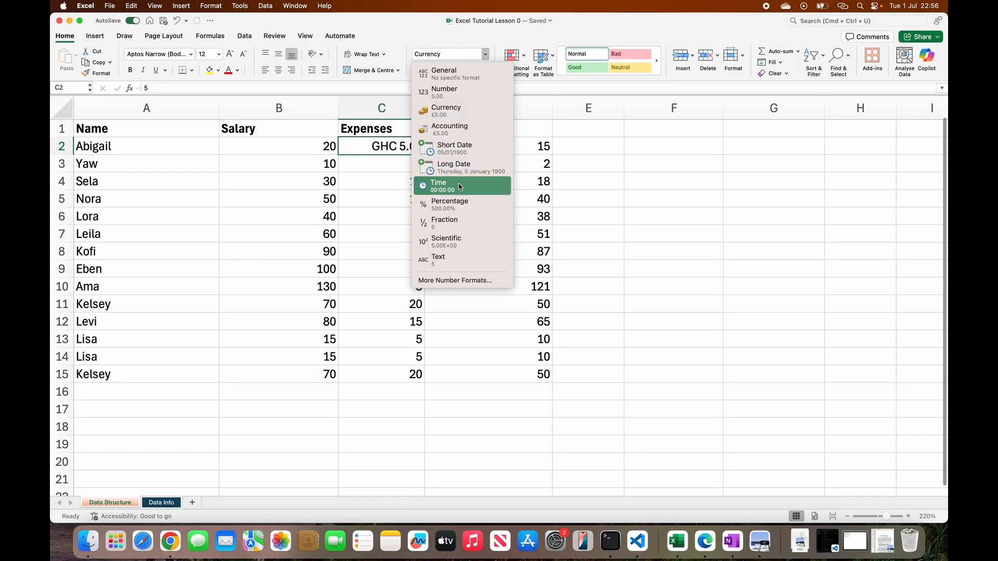
left_click(399, 166)
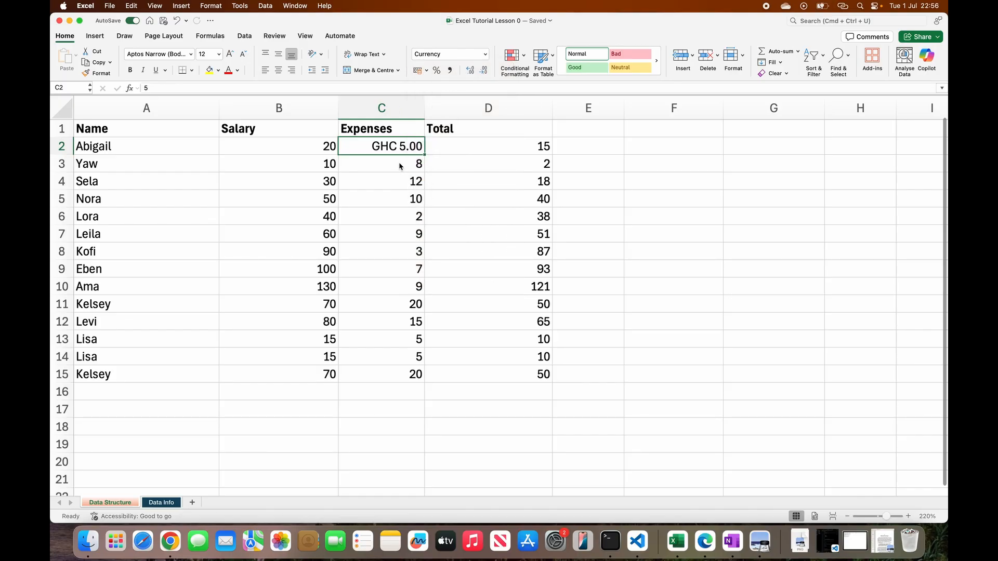
- Apply the Percentage format to the first Total value in cell D2
left_click(500, 151)
left_click(484, 55)
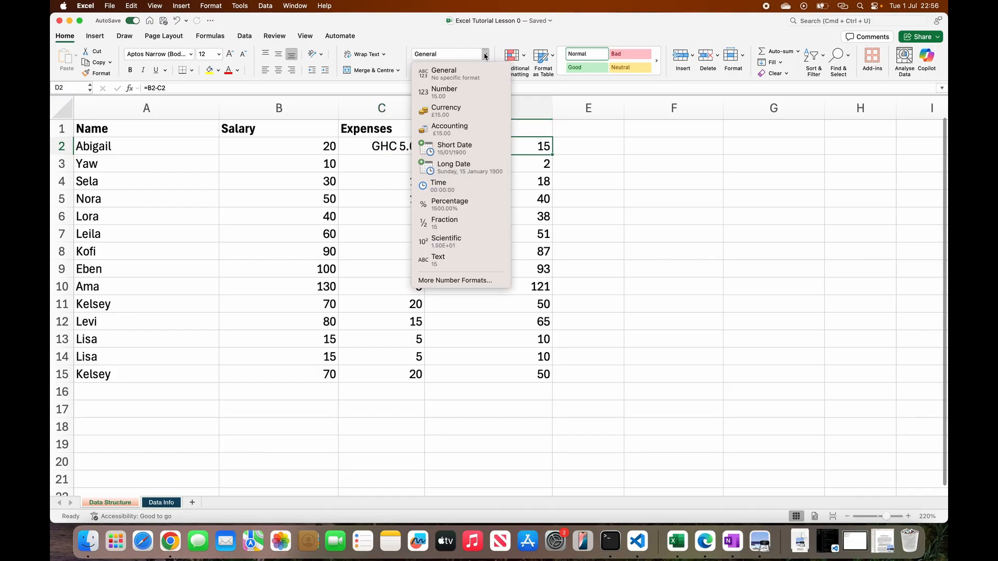
left_click(466, 212)
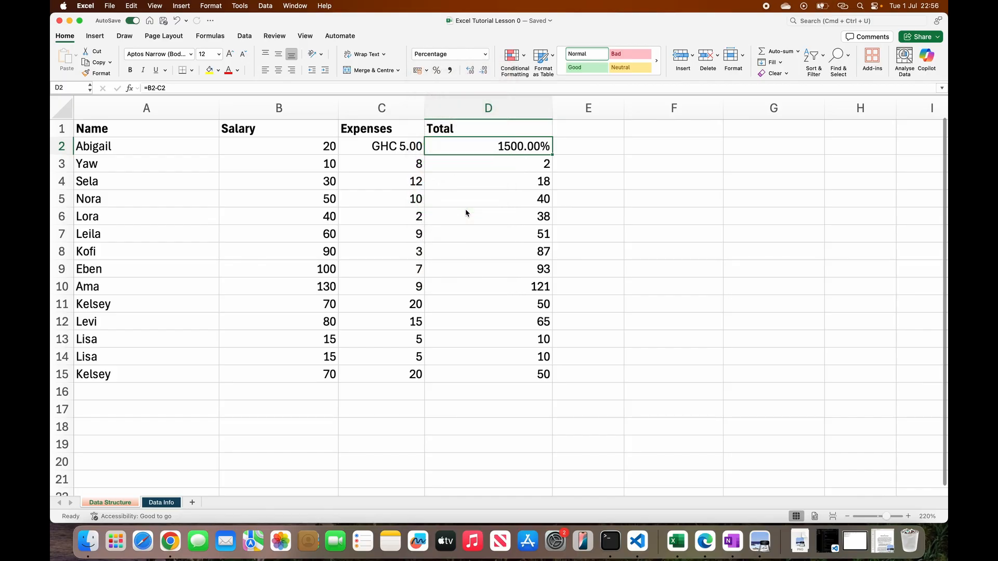
- Apply the Scientific format to cell D2 and open its detailed number format settings
left_click(483, 55)
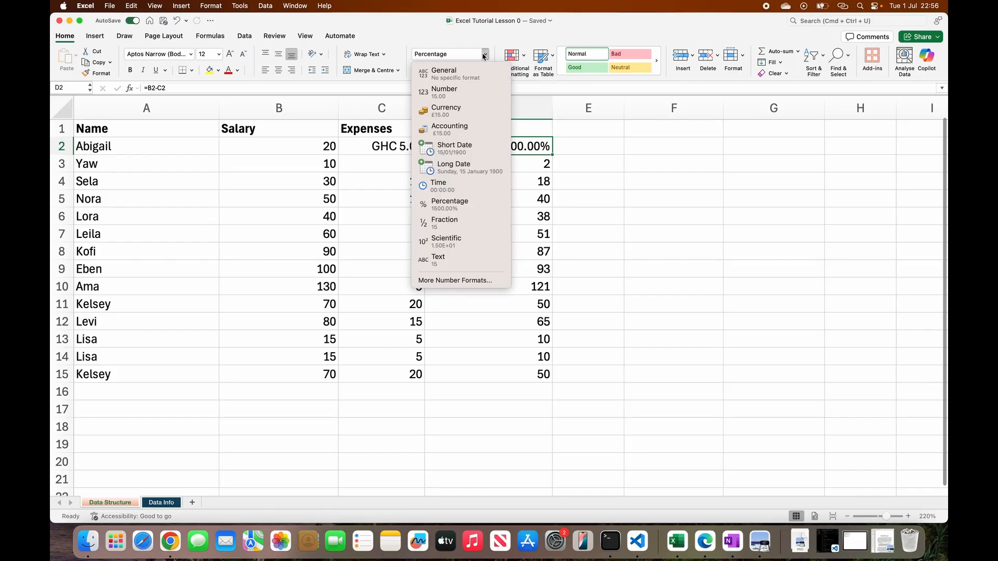
left_click(454, 285)
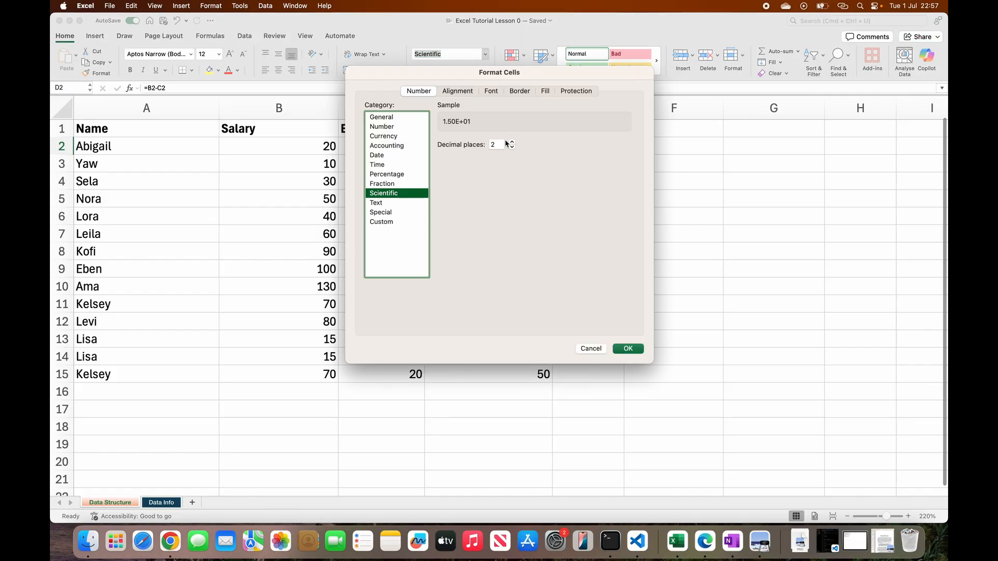
- Examine the Alignment, Font, Border, Fill and Protection options for cell D2 and return to the number format settings
left_click(459, 93)
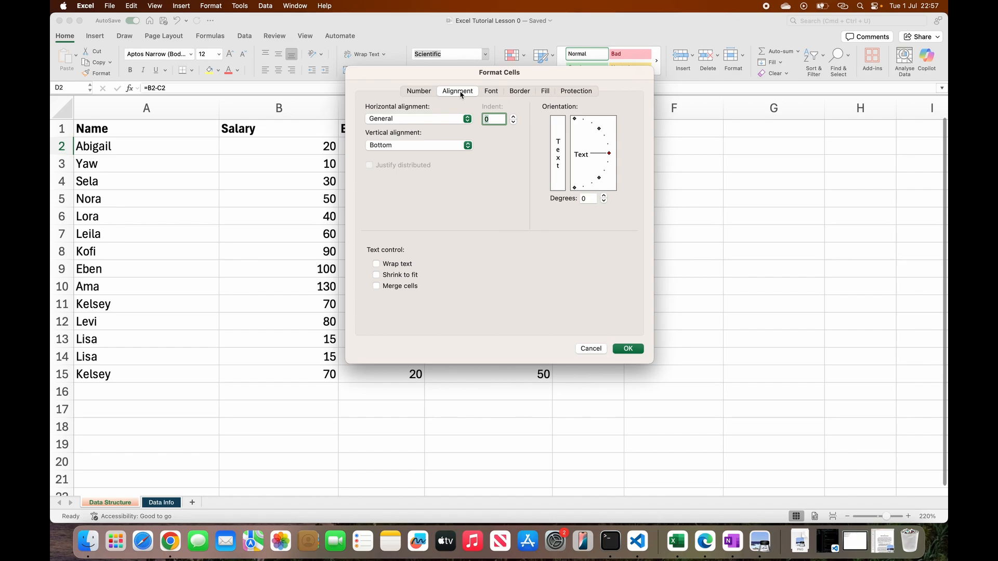
left_click(491, 92)
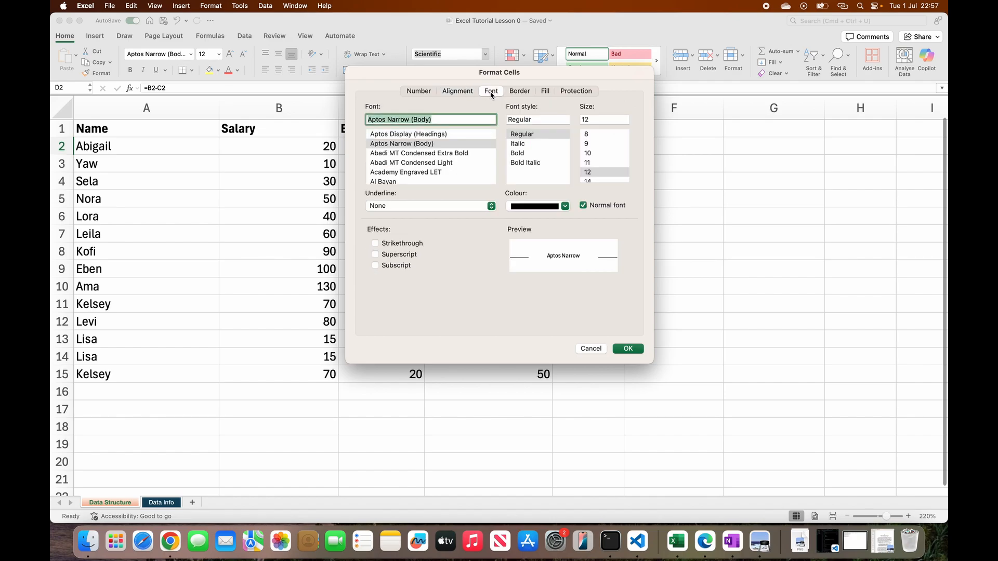
left_click(519, 91)
left_click(544, 92)
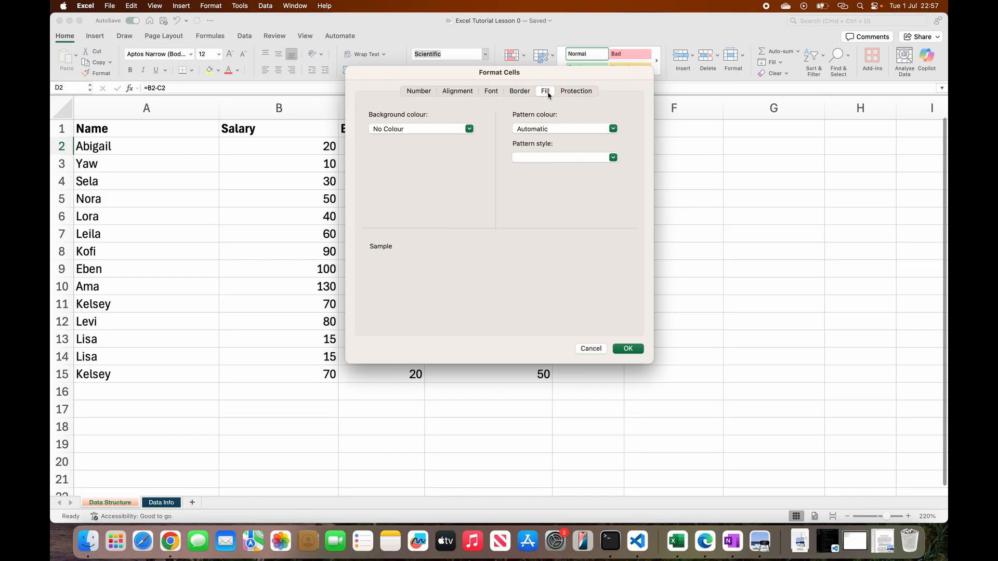
left_click(583, 91)
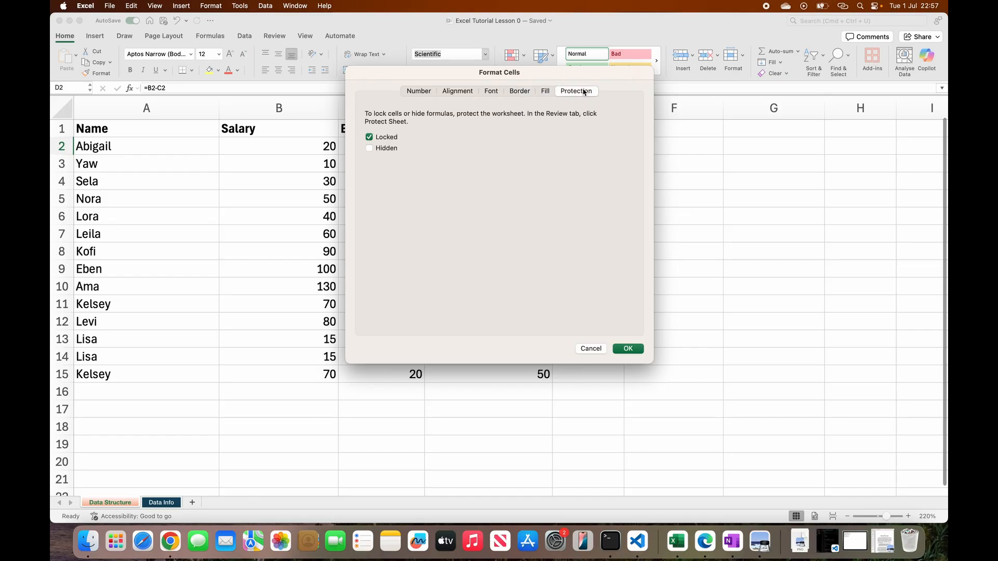
left_click(421, 92)
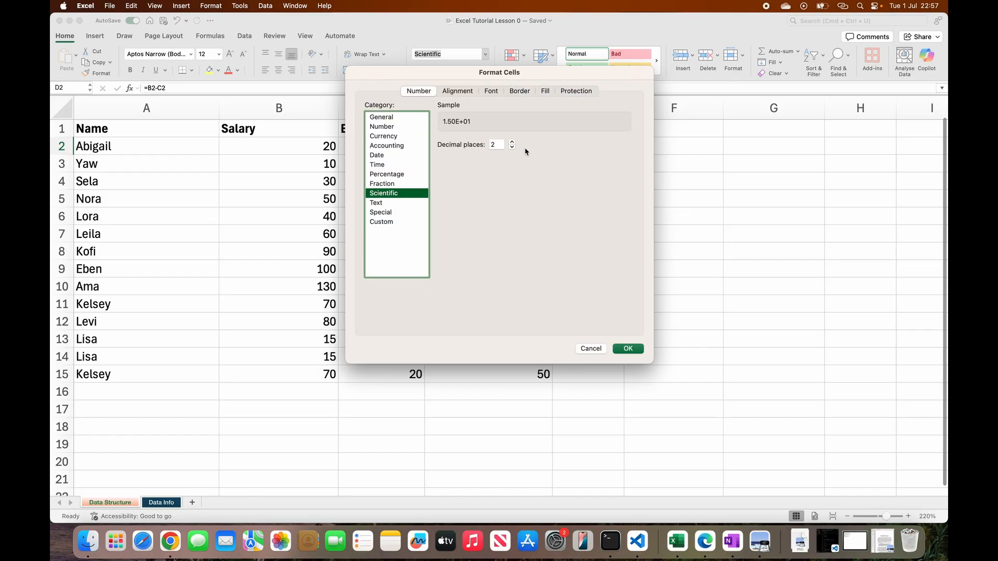
- Set the Scientific format of cell D2 to 4 decimal places and apply it
left_click(512, 142)
left_click(512, 142)
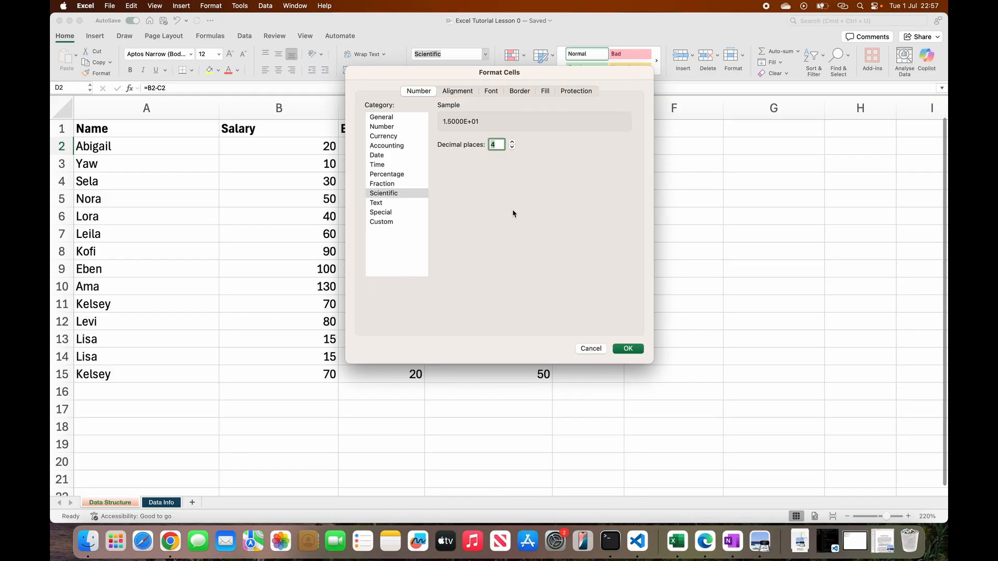
left_click(628, 349)
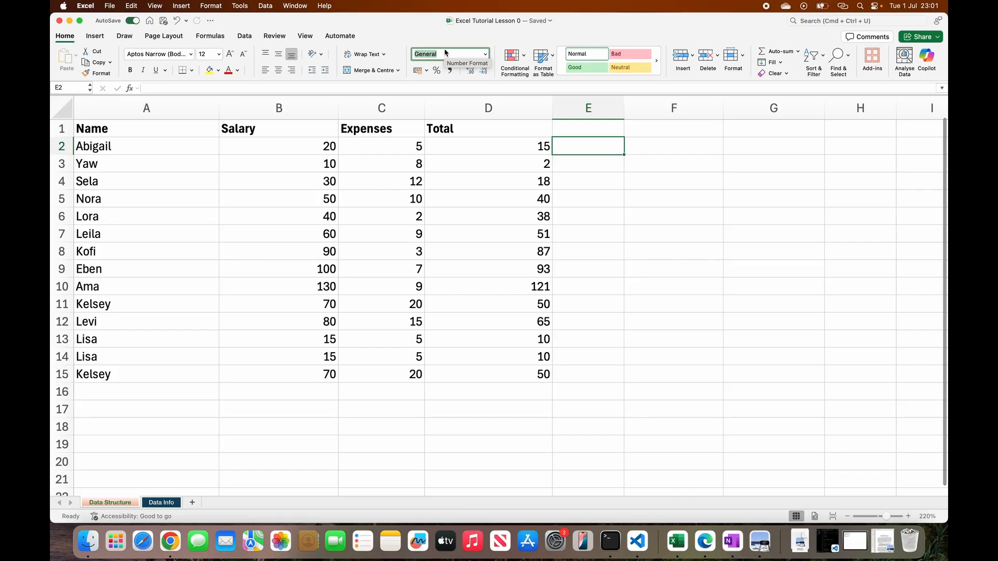
left_click(814, 62)
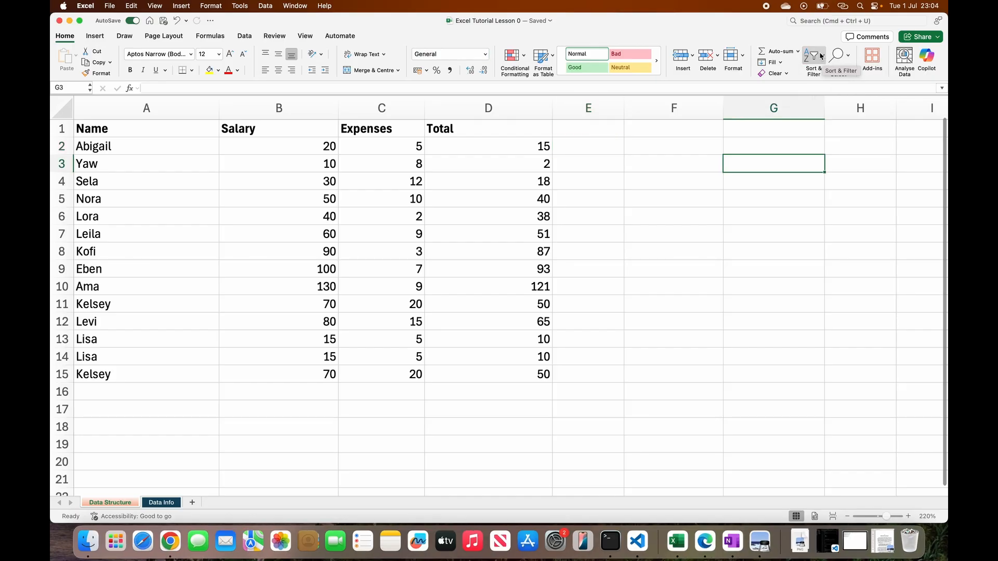
left_click(823, 59)
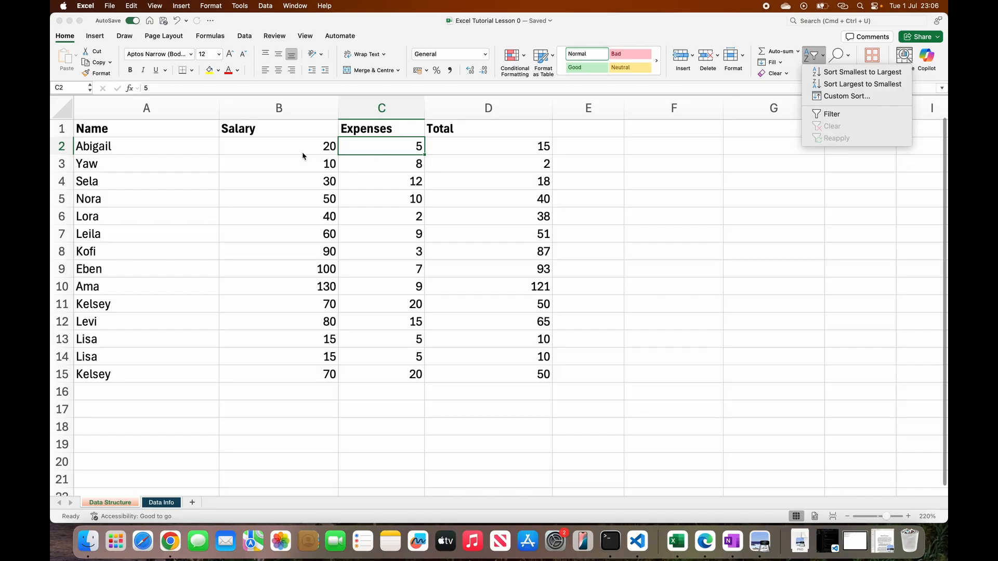
key("Escape")
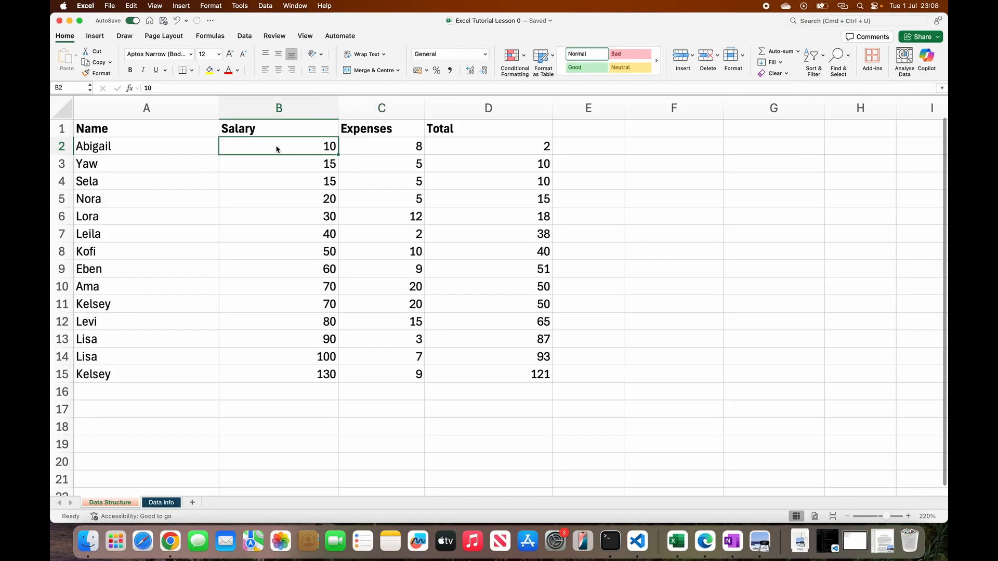
- Sort the Salary values in B2:B15 from smallest to largest, expanding the selection to the adjacent data
left_click_drag(276, 149, 282, 377)
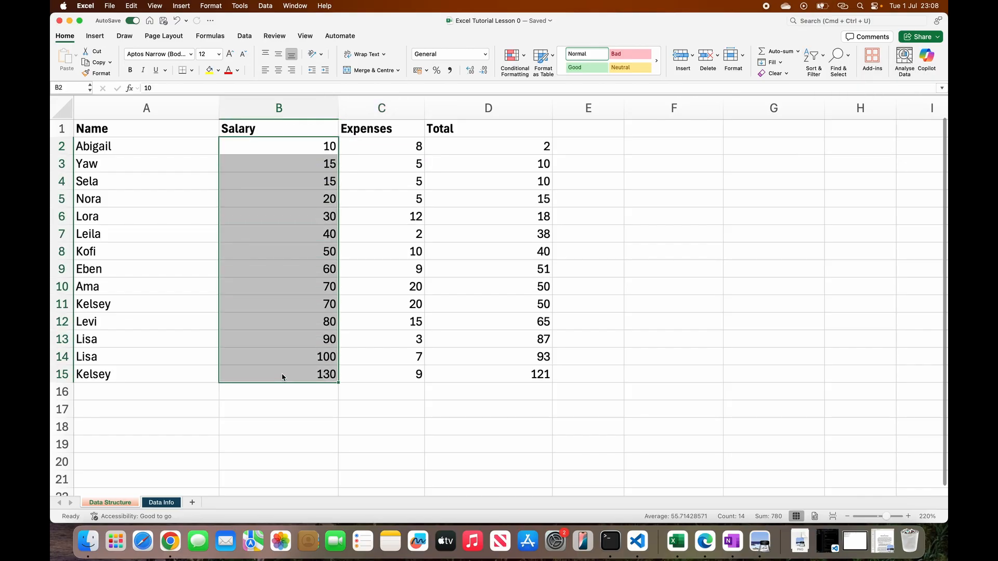
left_click(822, 56)
left_click(822, 56)
left_click(823, 58)
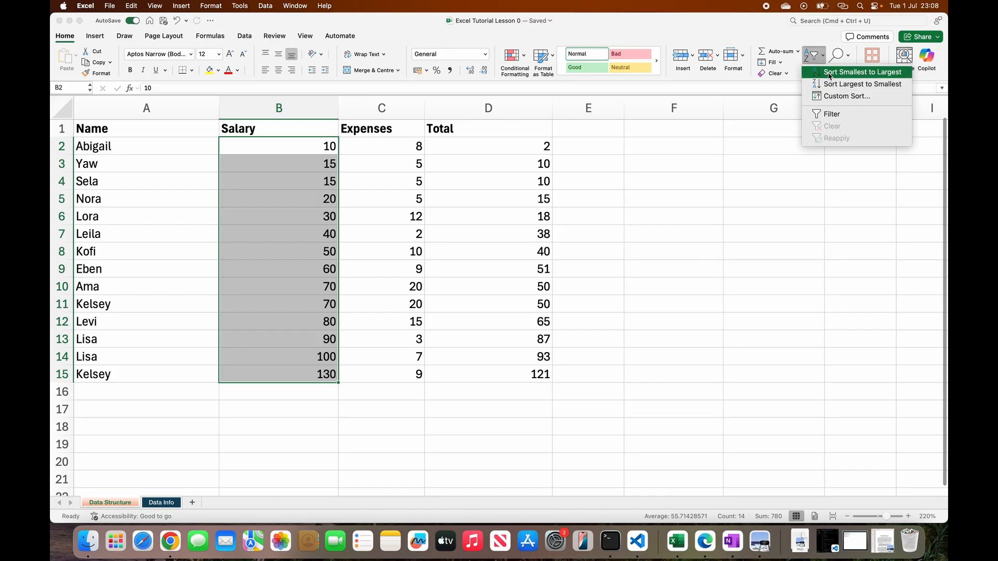
left_click(833, 75)
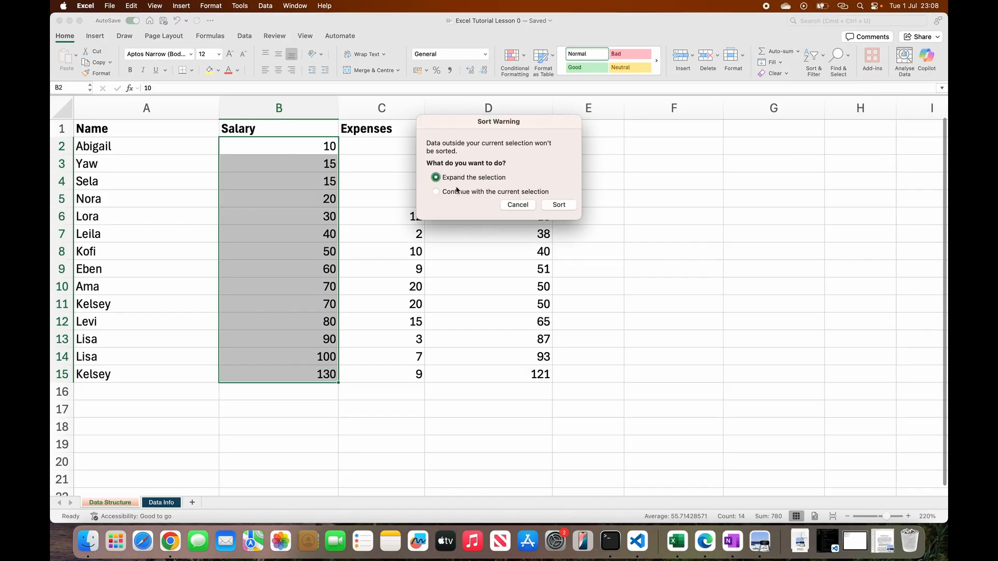
left_click(437, 192)
left_click(437, 178)
left_click(560, 206)
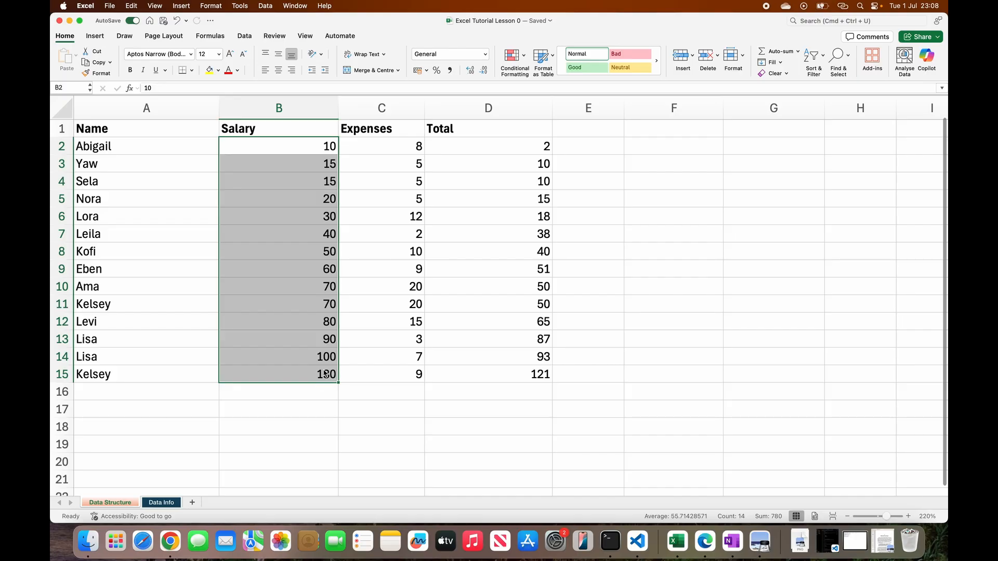
- Sort the Salary values in B2:B15 from smallest to largest, continuing with the current selection only
left_click(319, 145)
left_click_drag(319, 145, 318, 379)
left_click(823, 59)
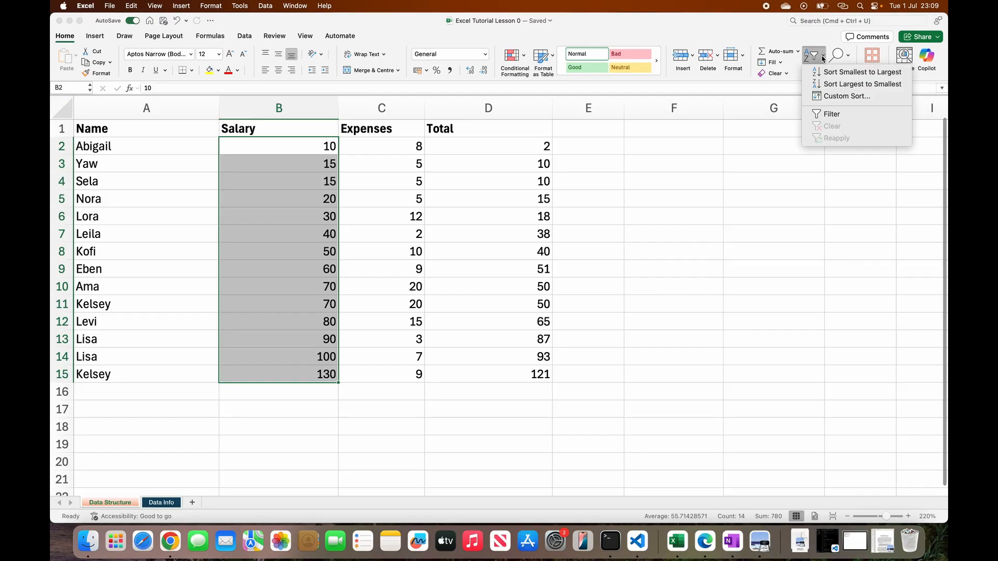
left_click(828, 70)
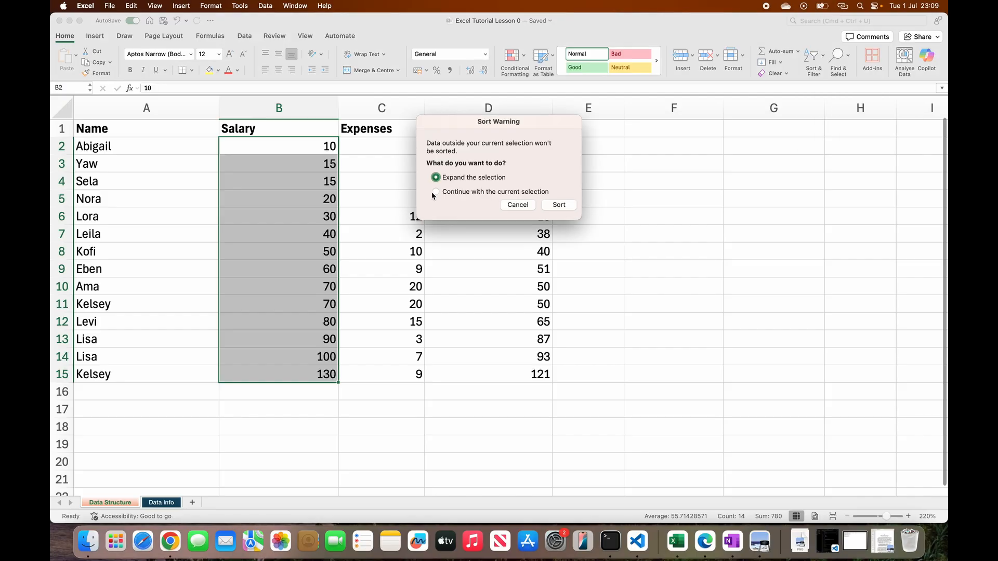
left_click(436, 192)
left_click(558, 206)
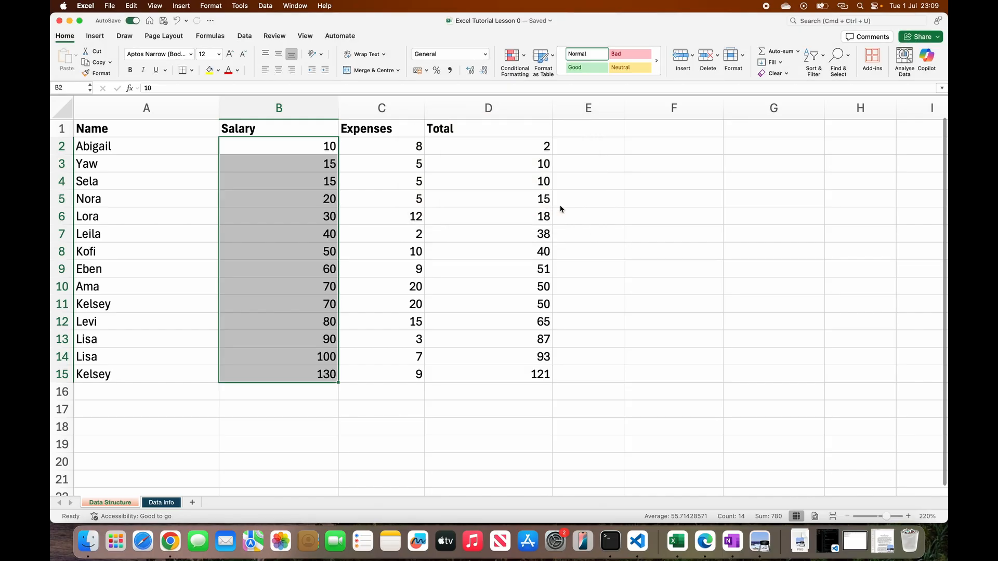
left_click(372, 148)
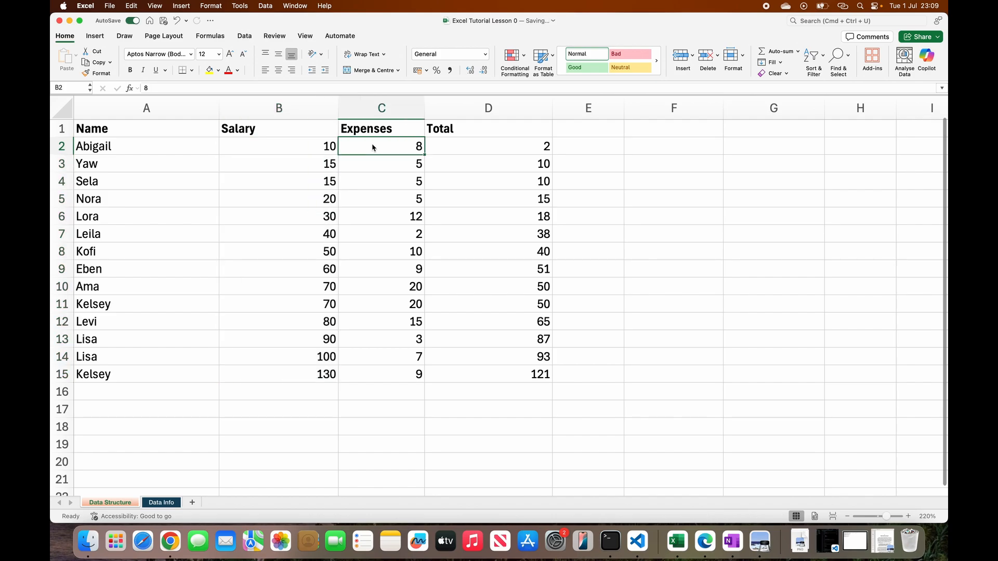
left_click(313, 145)
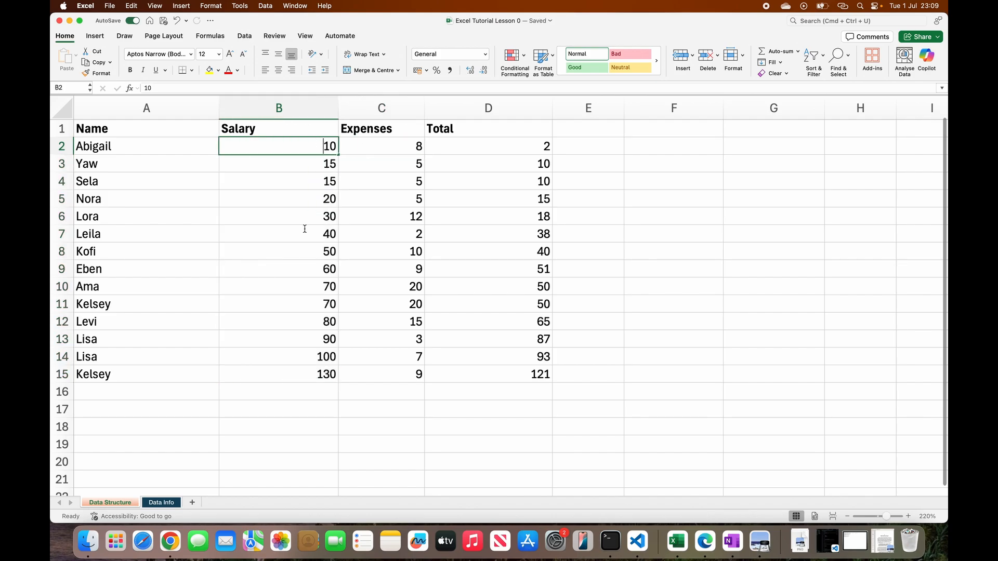
key("F2")
key("Return")
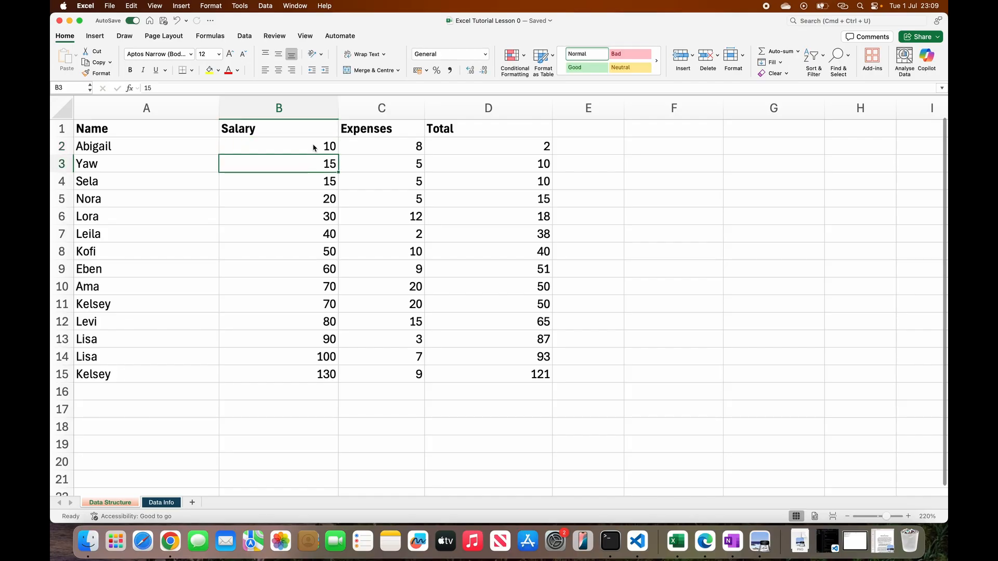
left_click(312, 143)
left_click_drag(313, 144, 306, 375)
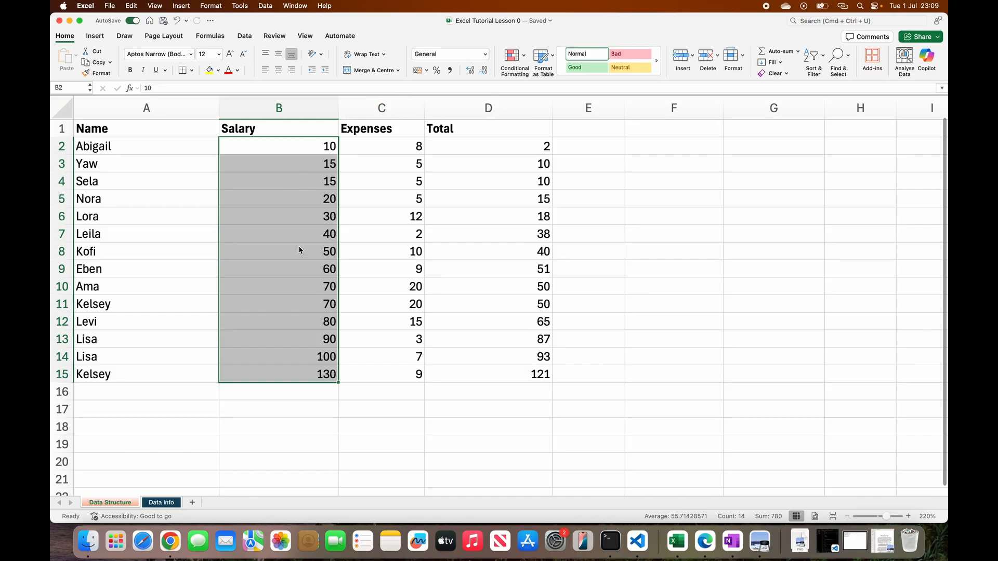
- Sort the Expenses and Total range C2:D15 from smallest to largest
left_click(383, 150)
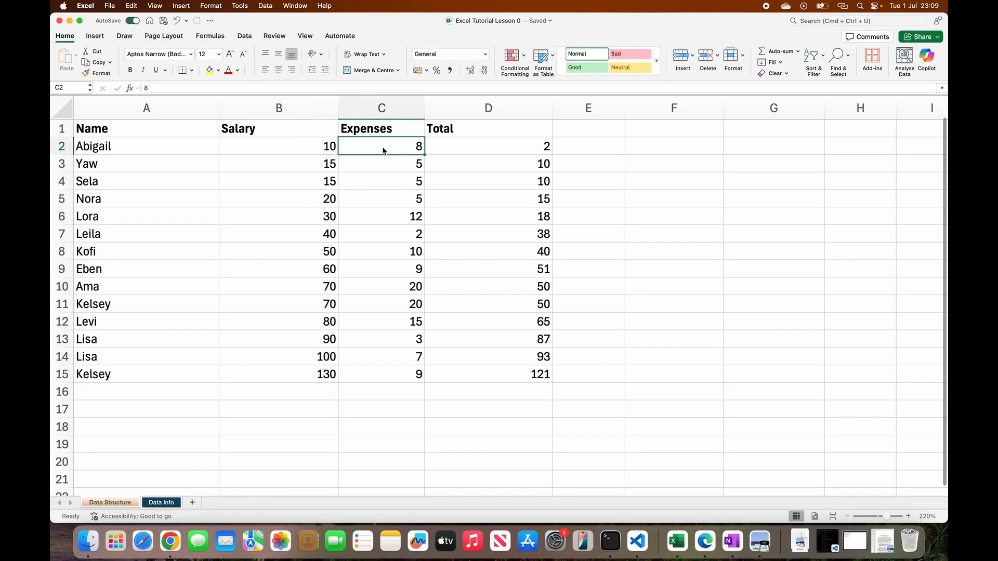
left_click(311, 146)
left_click_drag(389, 147, 499, 375)
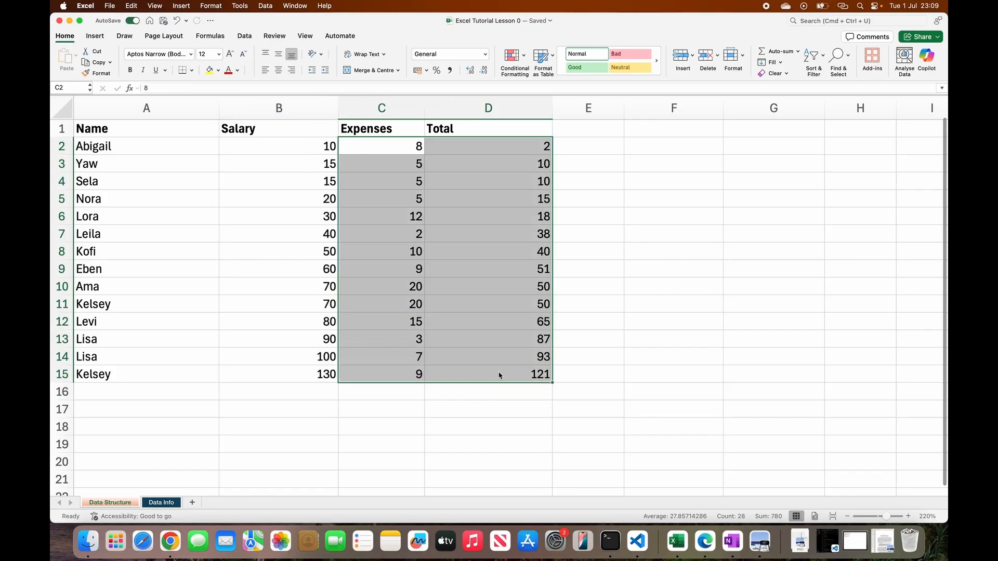
left_click(823, 55)
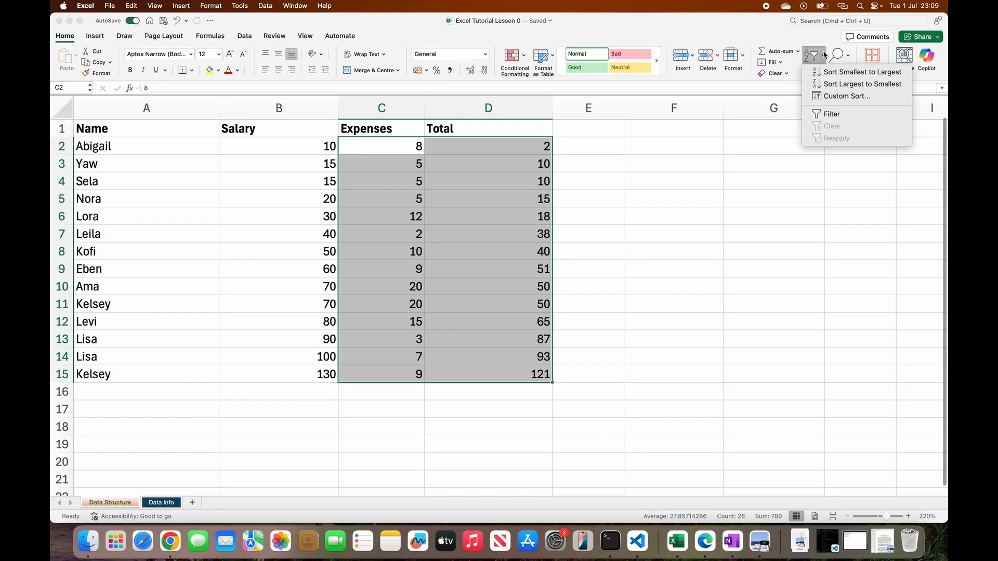
left_click(821, 74)
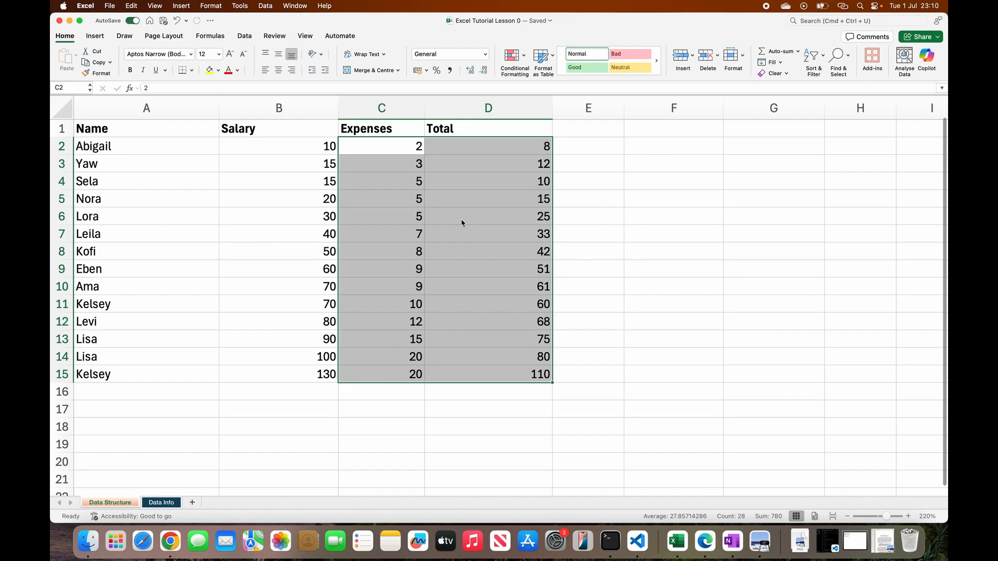
- Examine the header row and the Name, Salary and Expenses entries of the sorted table
left_click(383, 151)
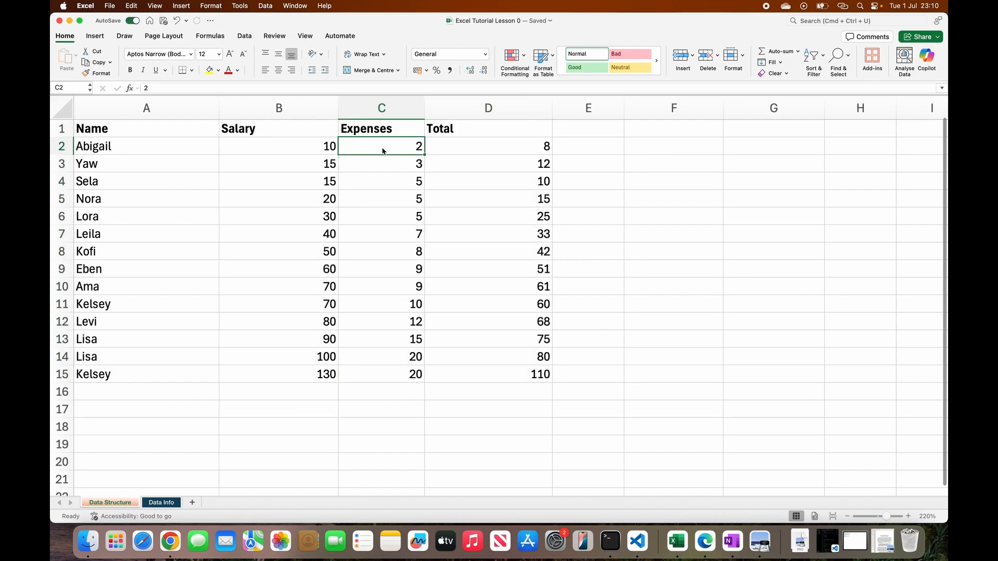
left_click(303, 153)
left_click(145, 156)
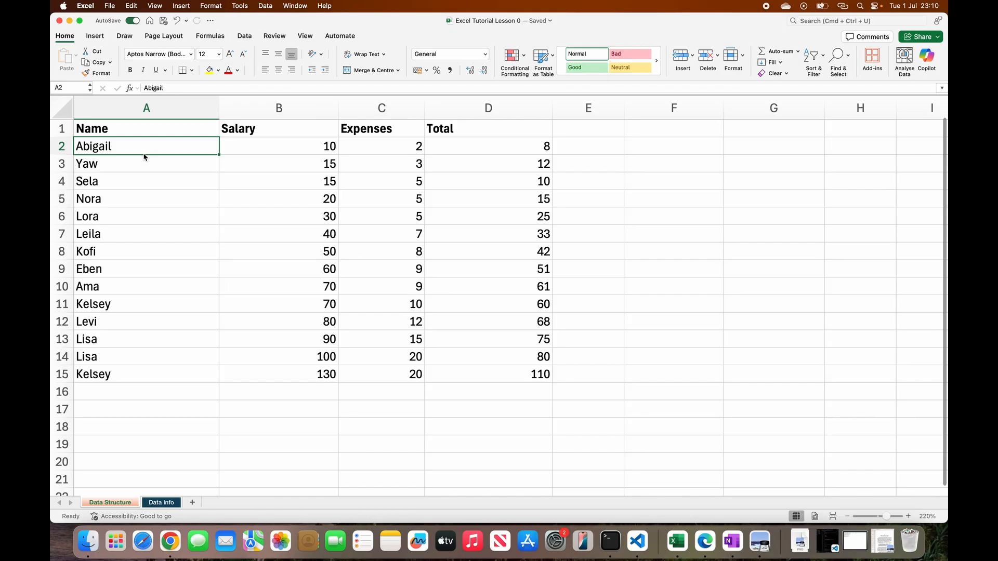
left_click(68, 129)
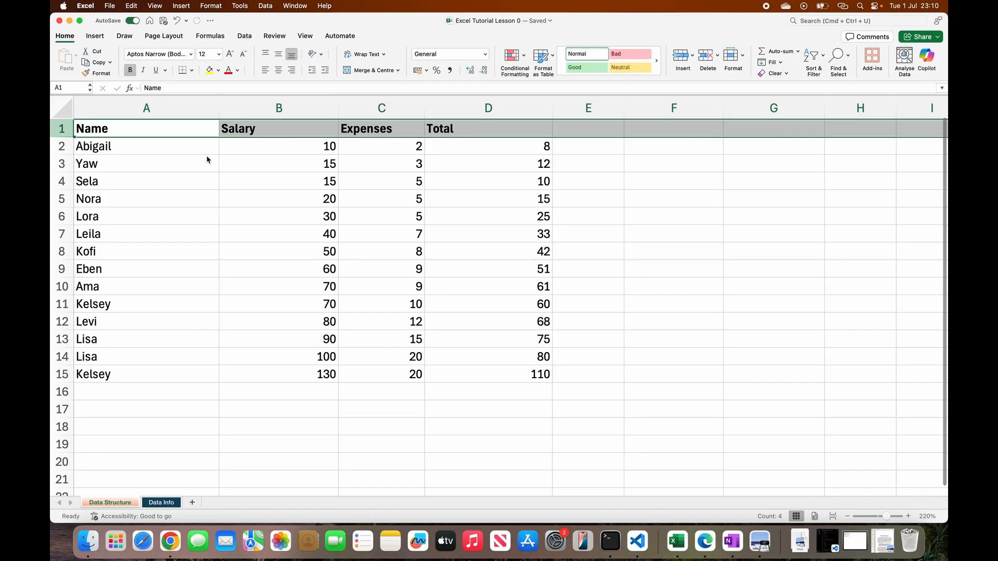
left_click(254, 151)
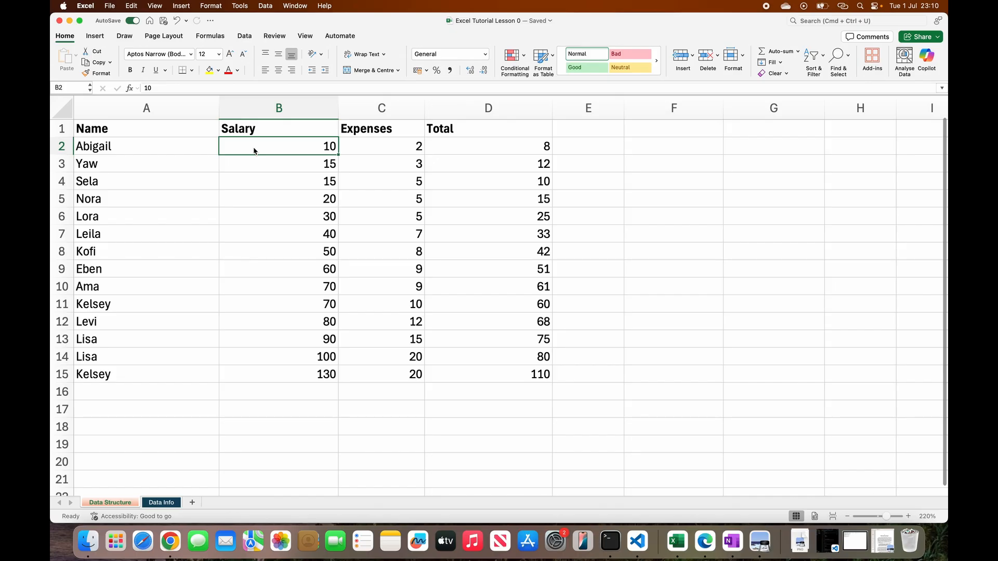
left_click(284, 175)
left_click(283, 142)
left_click_drag(283, 140, 309, 150)
left_click(125, 151)
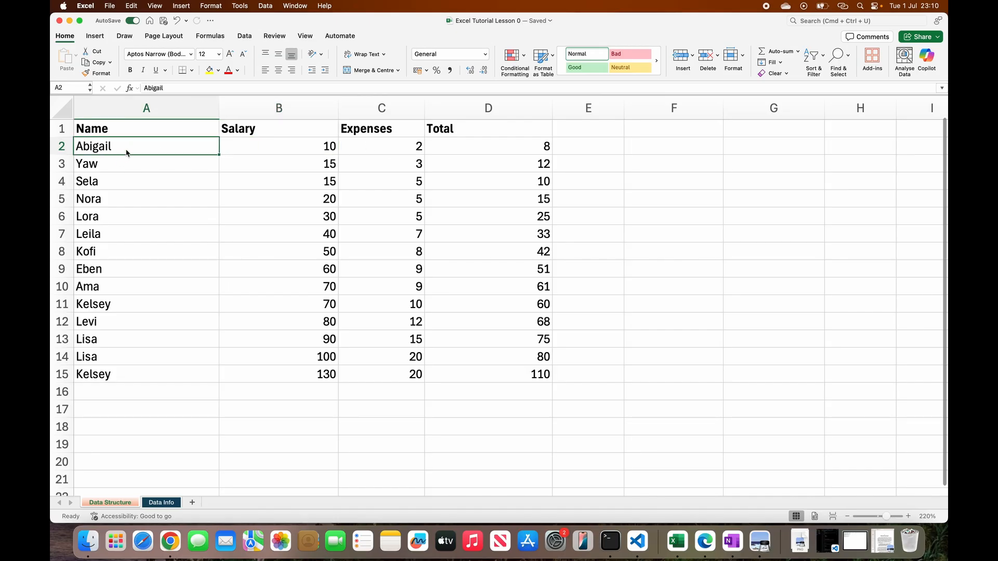
left_click_drag(126, 151, 111, 374)
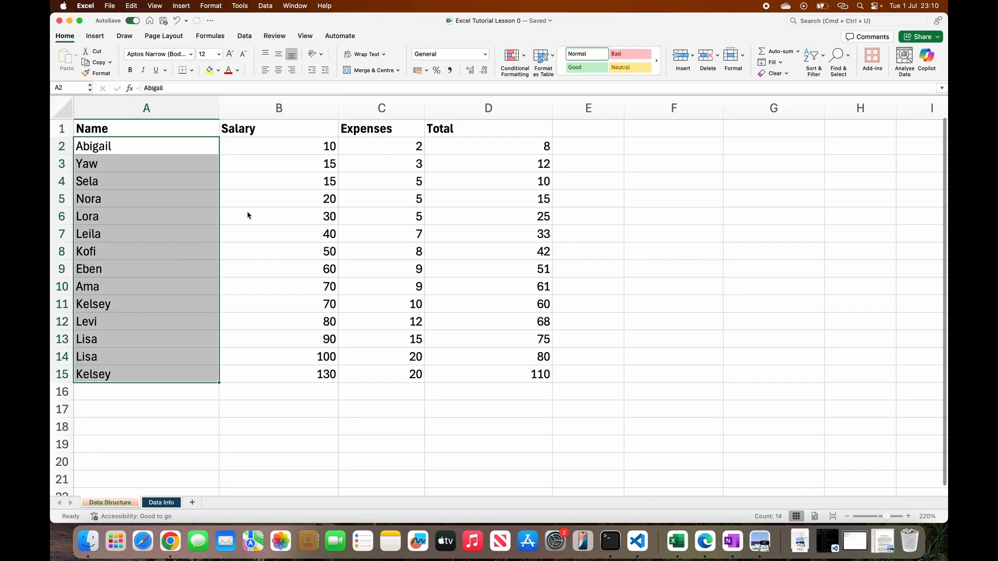
left_click(258, 151)
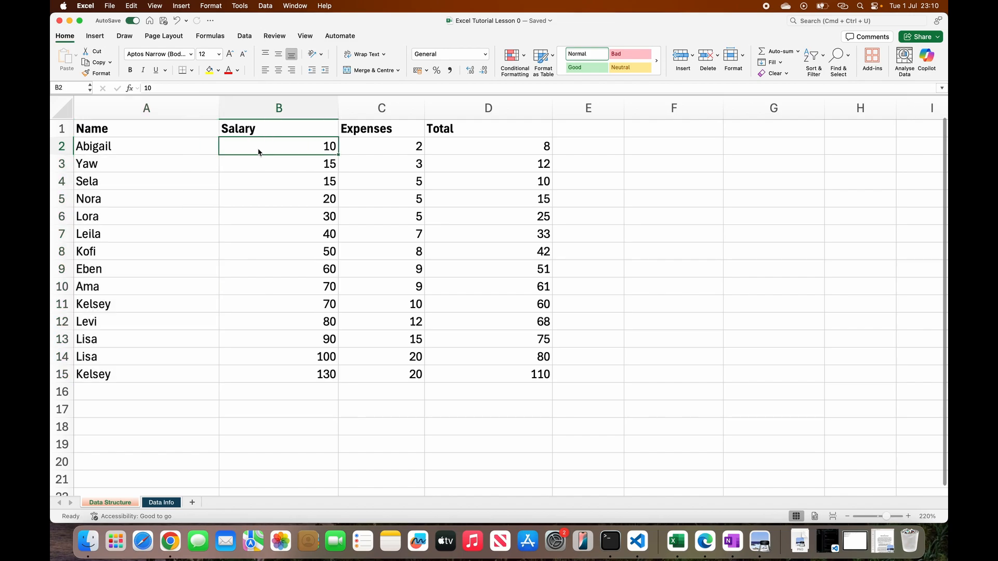
- Try a custom sort on A2:D15 by Expenses values, ordered from largest to smallest
left_click(149, 148)
left_click_drag(149, 149, 496, 374)
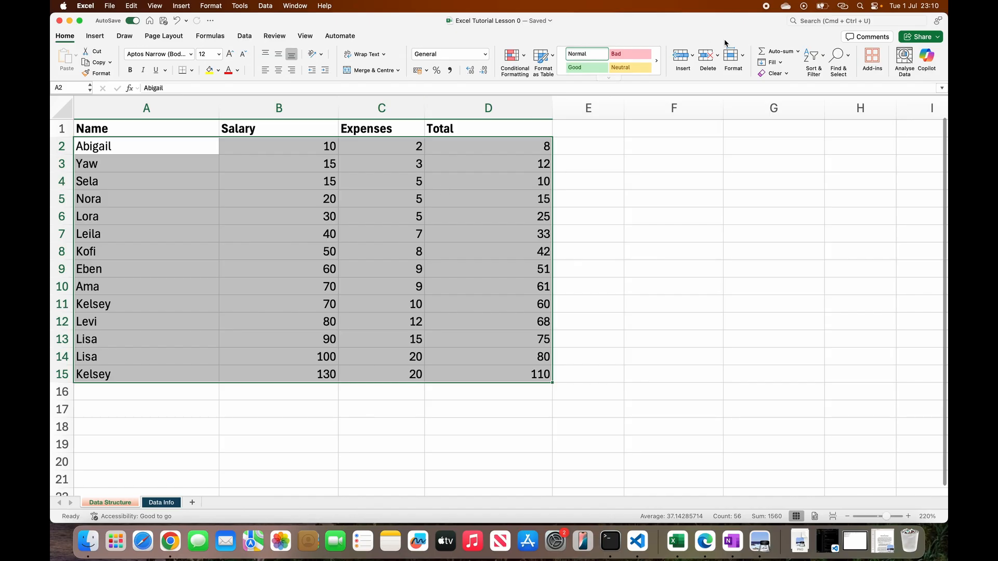
left_click(821, 56)
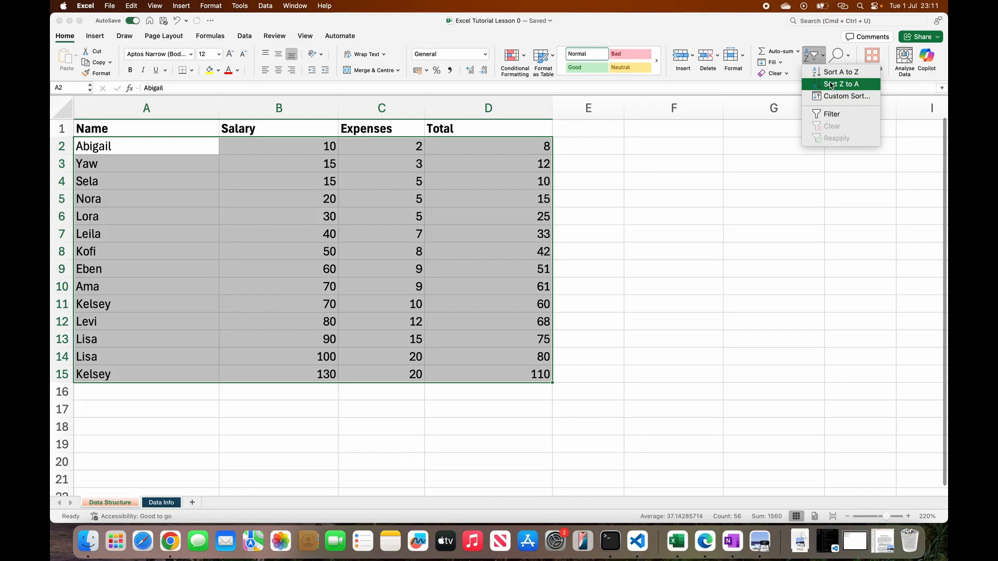
left_click(847, 97)
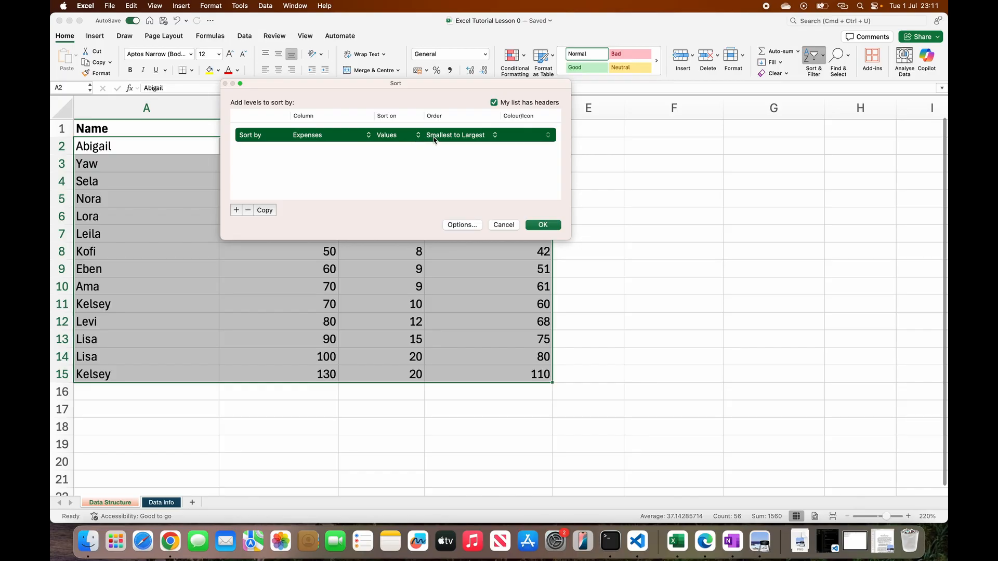
left_click(495, 136)
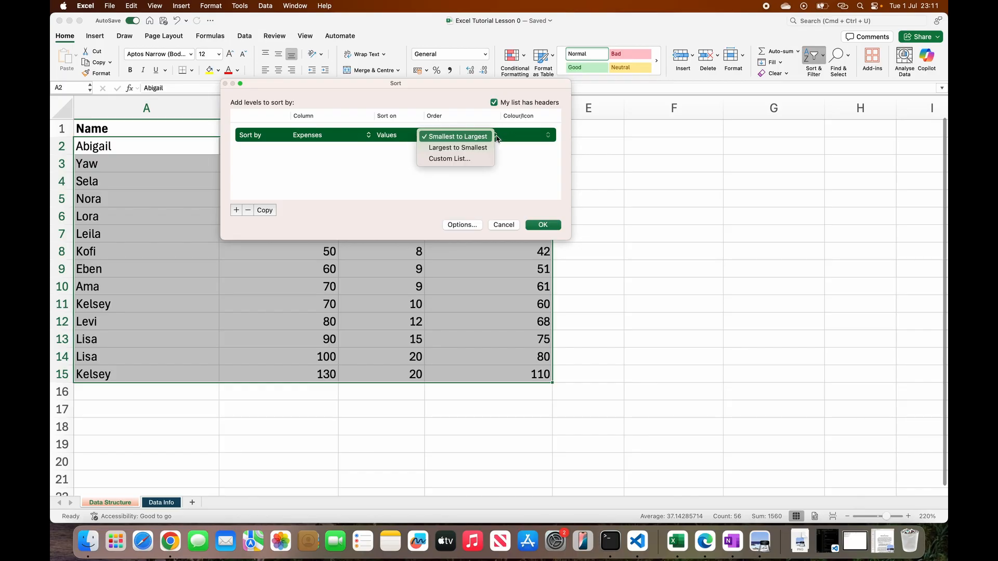
left_click(474, 150)
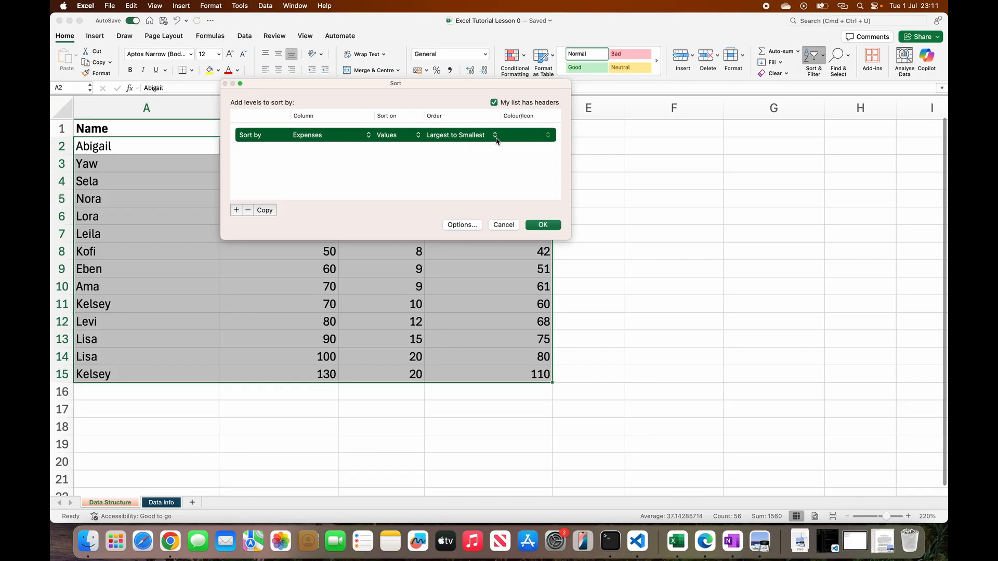
left_click(475, 135)
left_click(481, 127)
left_click(367, 135)
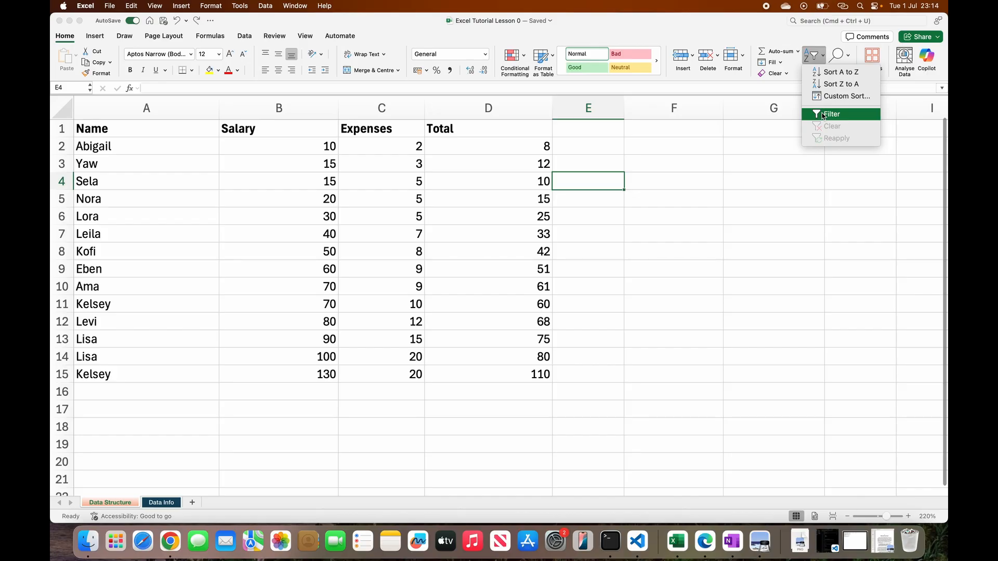
- Try the Filter option and check the Name, Salary, Expenses and Total headers it would apply to
left_click(822, 114)
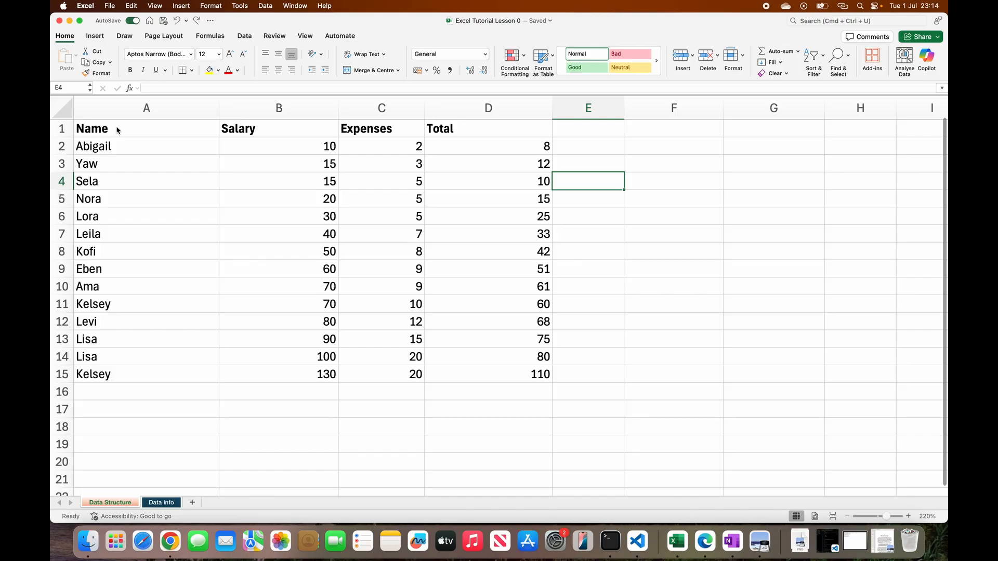
left_click(128, 132)
left_click(275, 127)
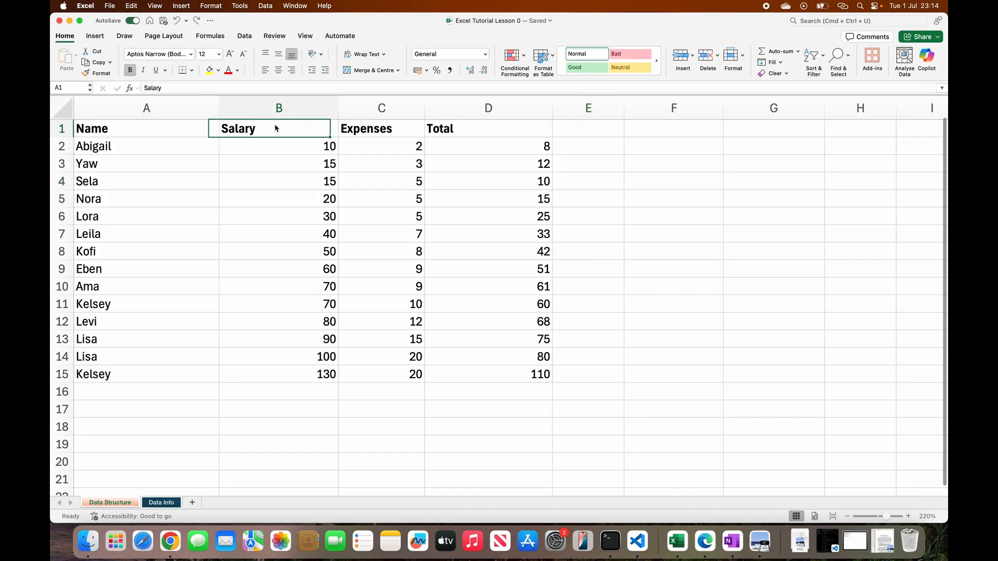
left_click(366, 129)
left_click(455, 130)
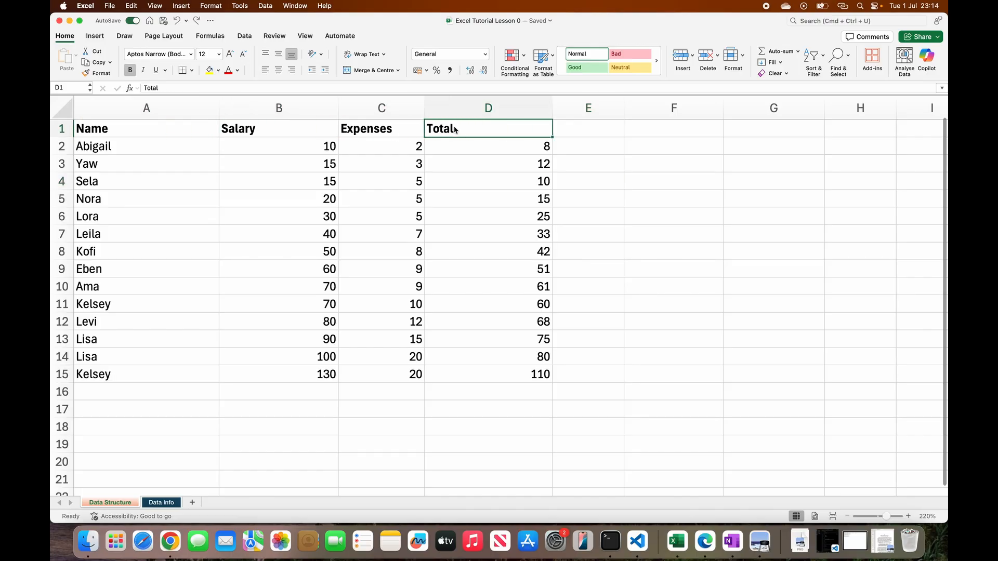
left_click(263, 130)
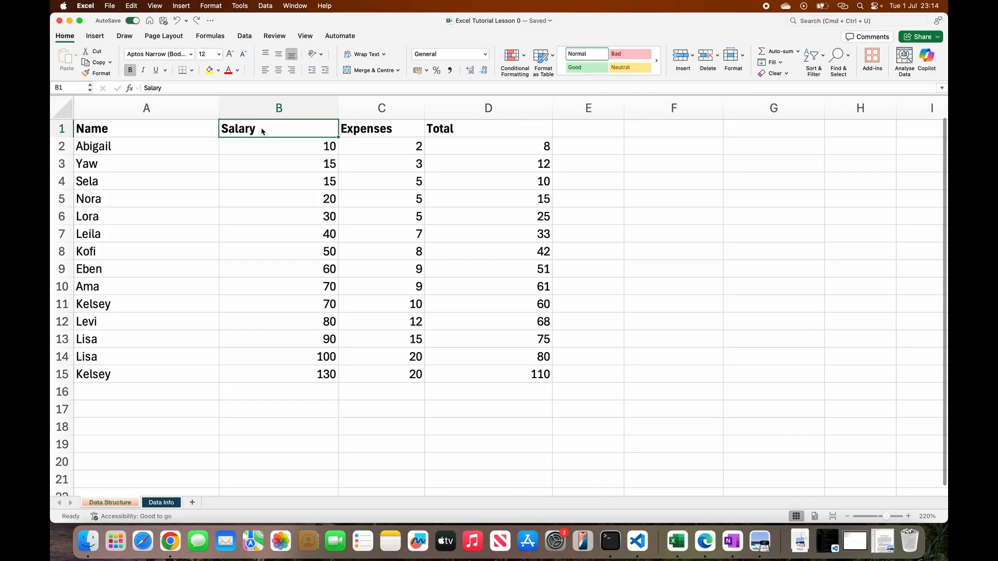
- Apply a filter to the full data range A1:D15, including the header row
left_click(368, 132)
left_click(196, 130)
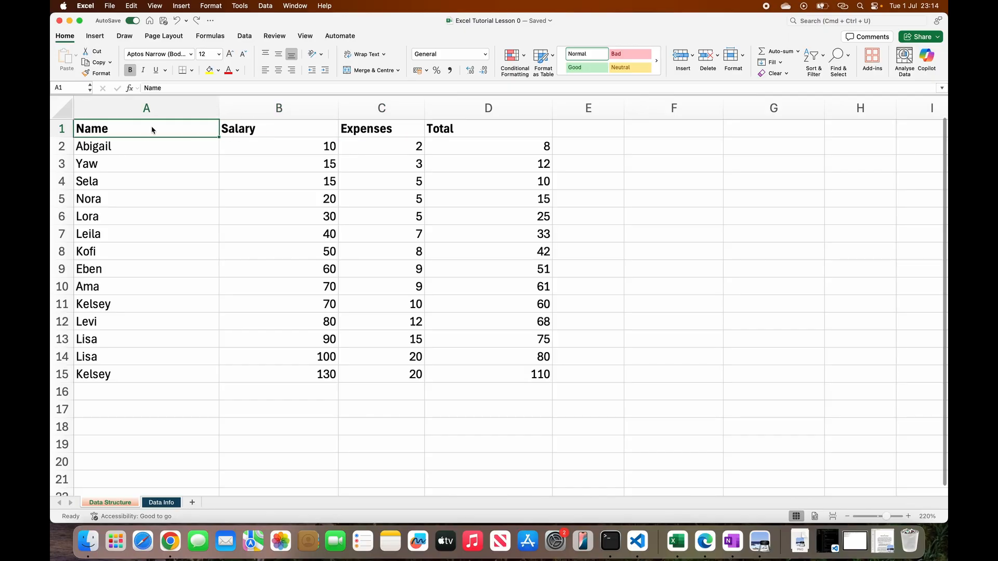
left_click_drag(147, 131, 481, 374)
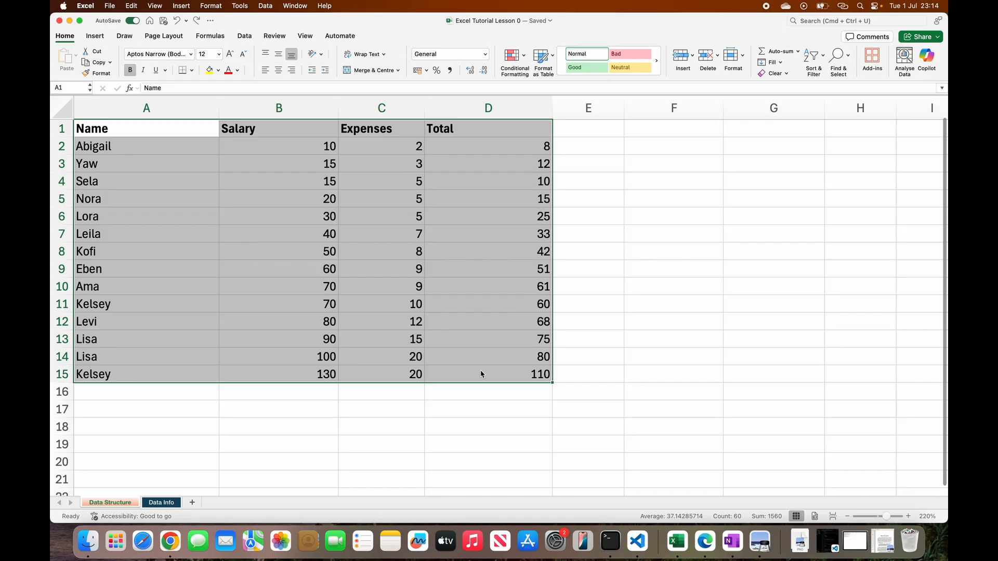
left_click(823, 59)
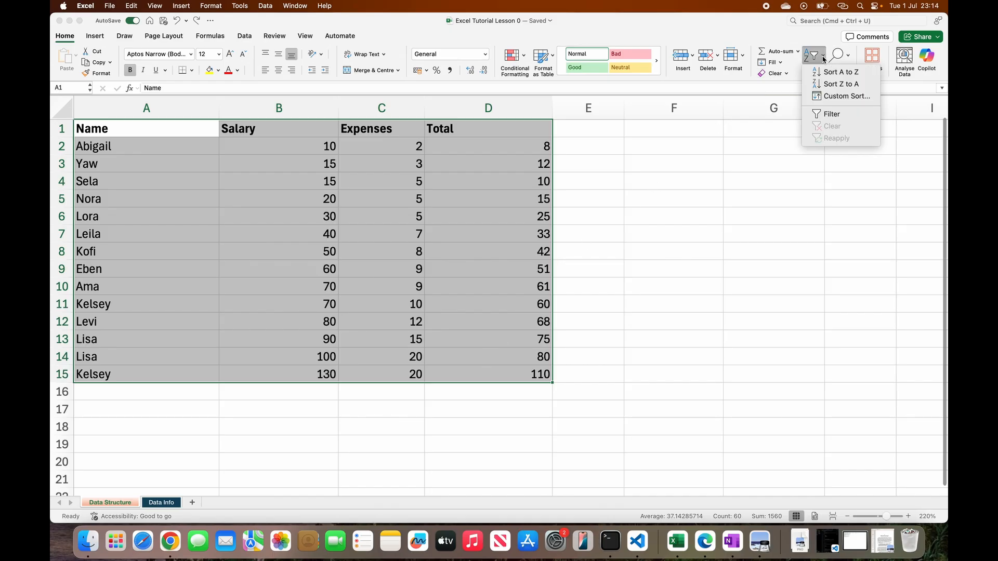
left_click(832, 114)
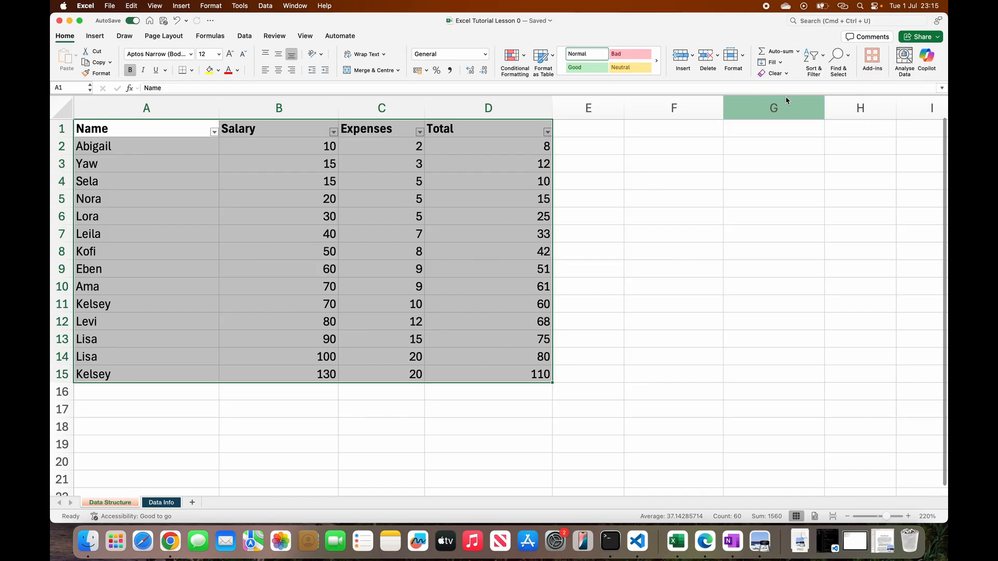
- Review the two-name filter on the Name column and clear it
left_click(214, 132)
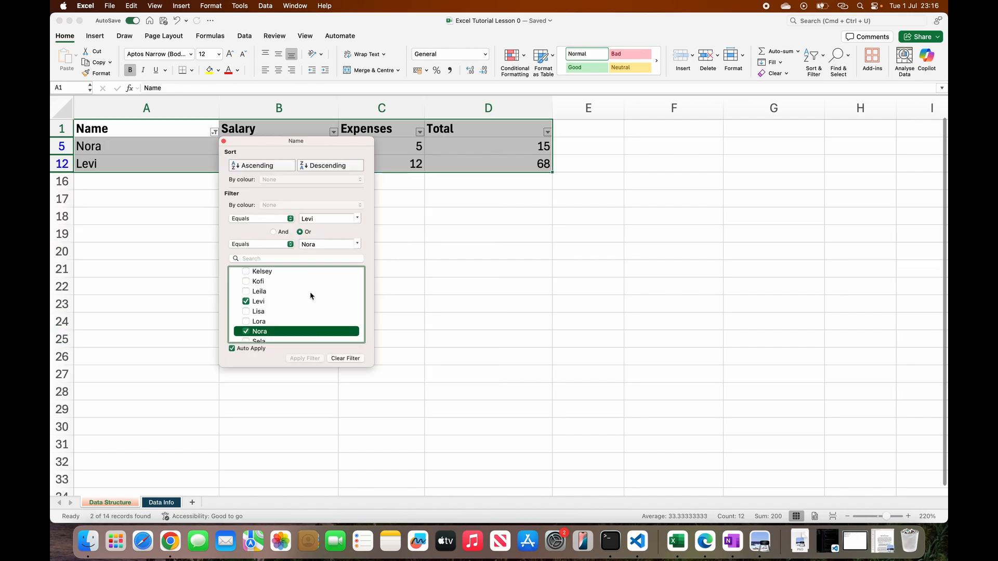
scroll(311, 297, "down", 2)
scroll(311, 296, "up", 5)
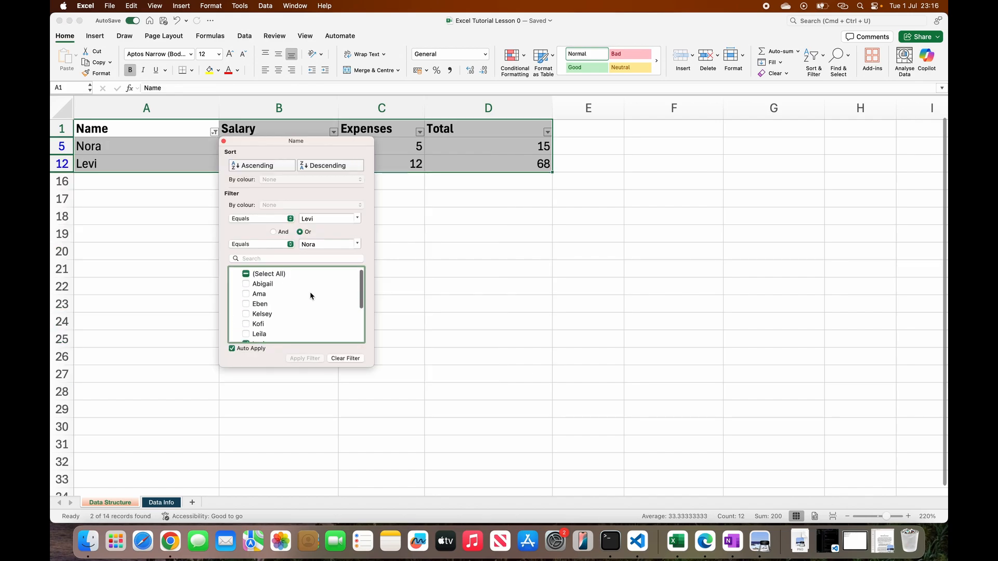
scroll(311, 296, "down", 5)
scroll(310, 295, "down", 2)
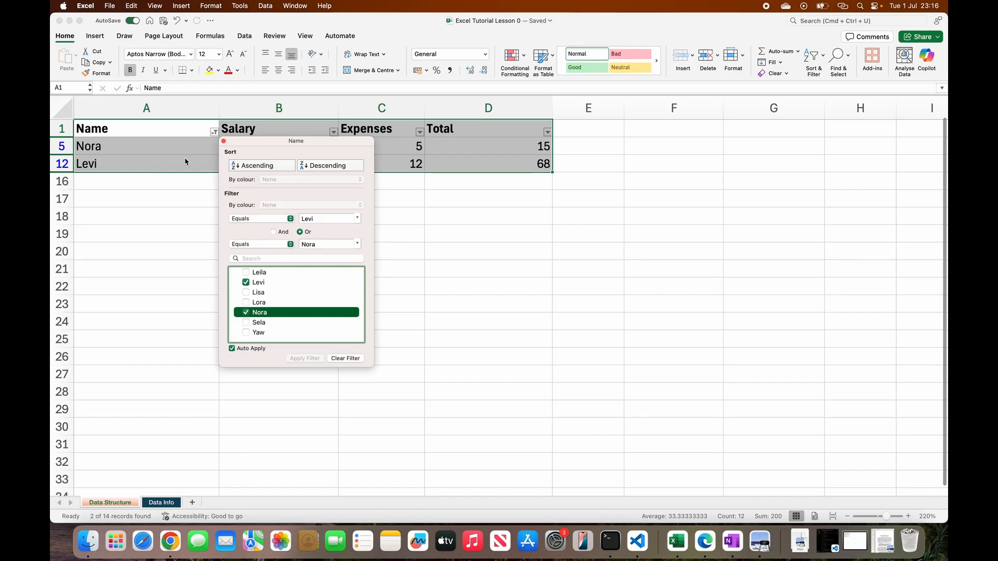
left_click(174, 129)
left_click(213, 132)
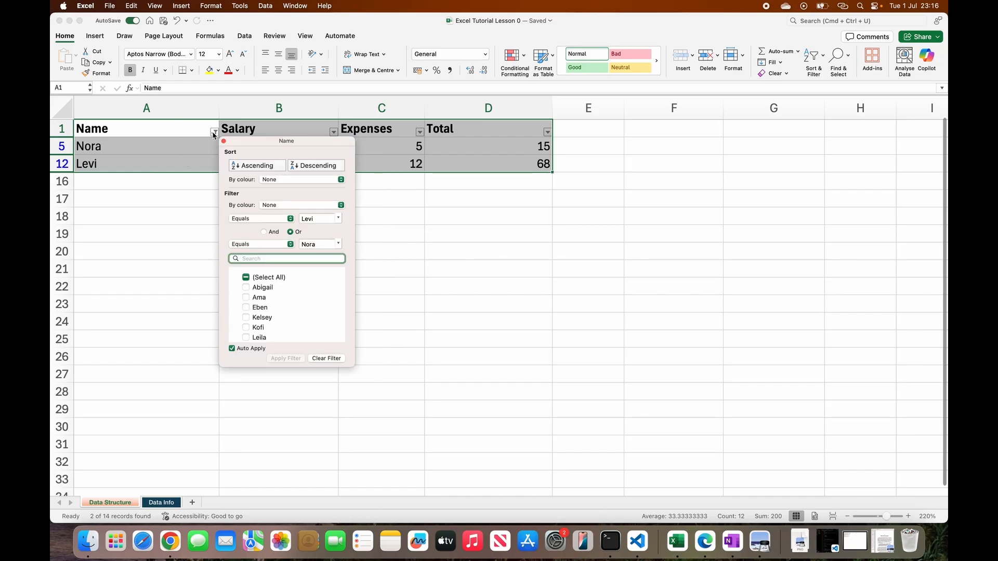
left_click(333, 358)
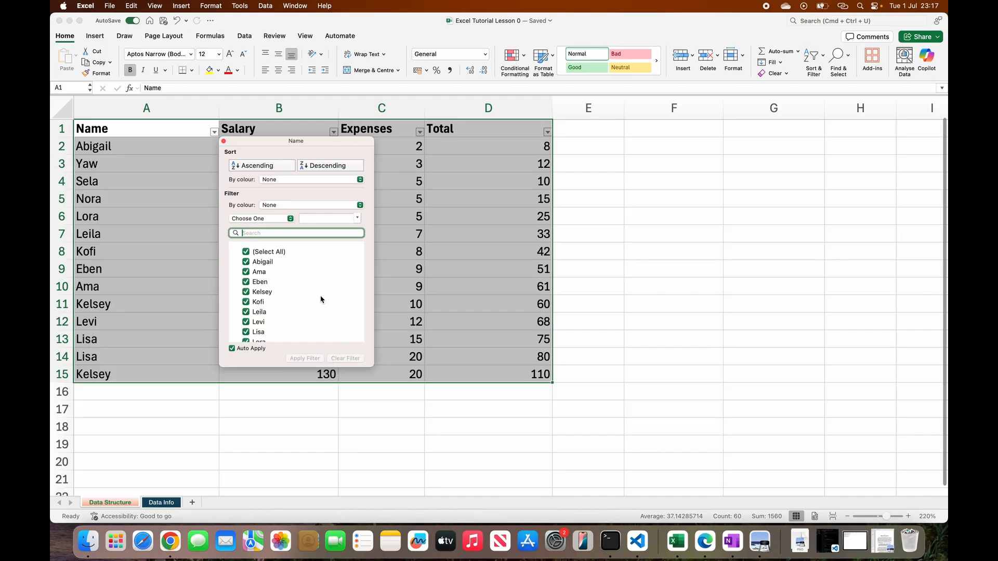
- Filter the Name column to keep only the people in rows 8, 9, 11 and 15
left_click(246, 253)
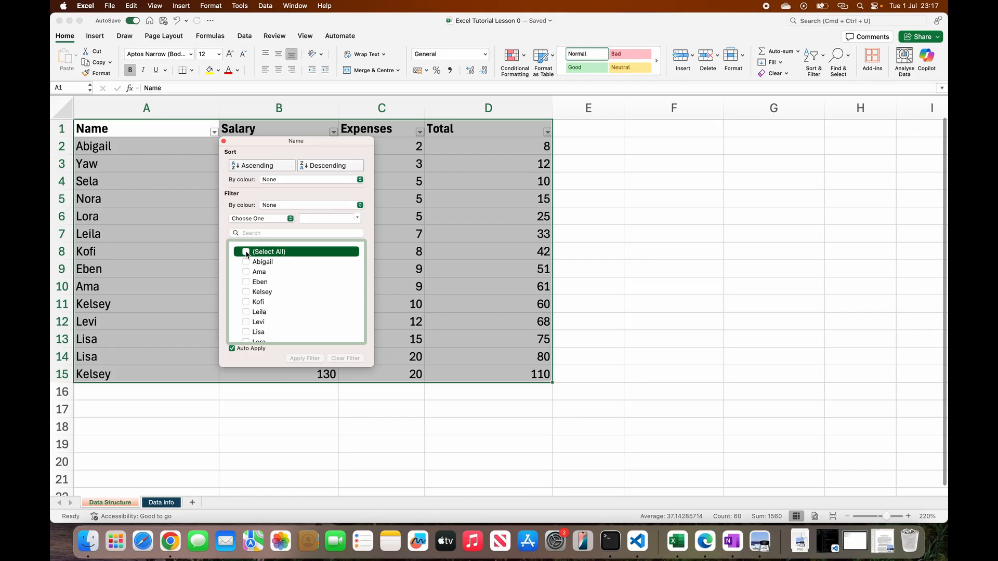
left_click(246, 282)
left_click(247, 317)
left_click(246, 328)
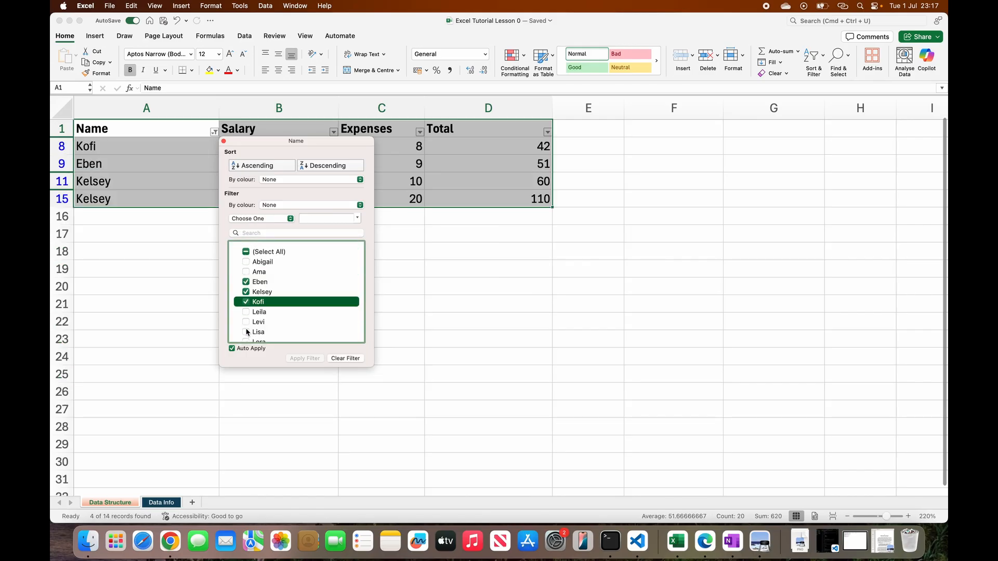
left_click(192, 129)
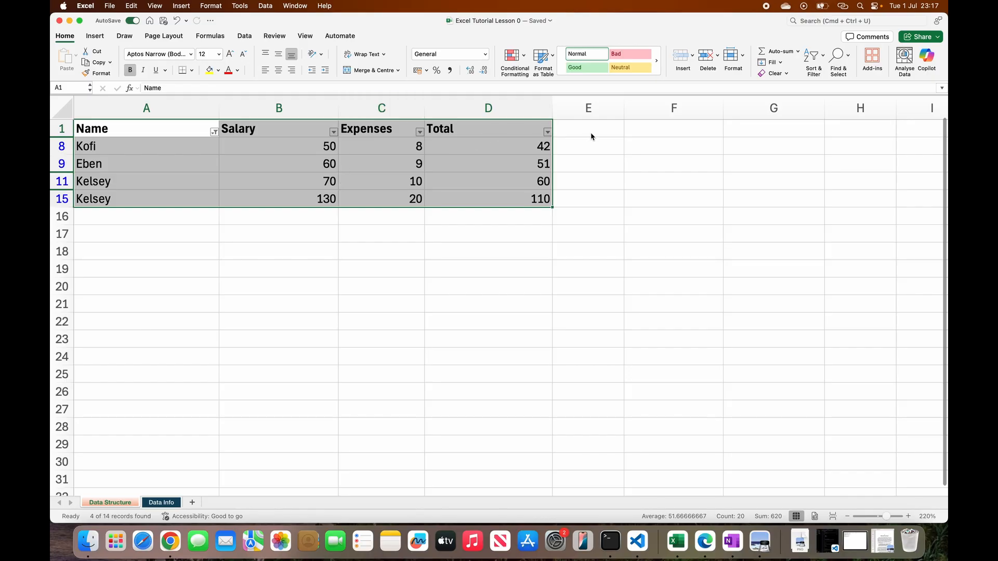
- Clear the formats of the data in A1:D15, including the bold headers
left_click(787, 74)
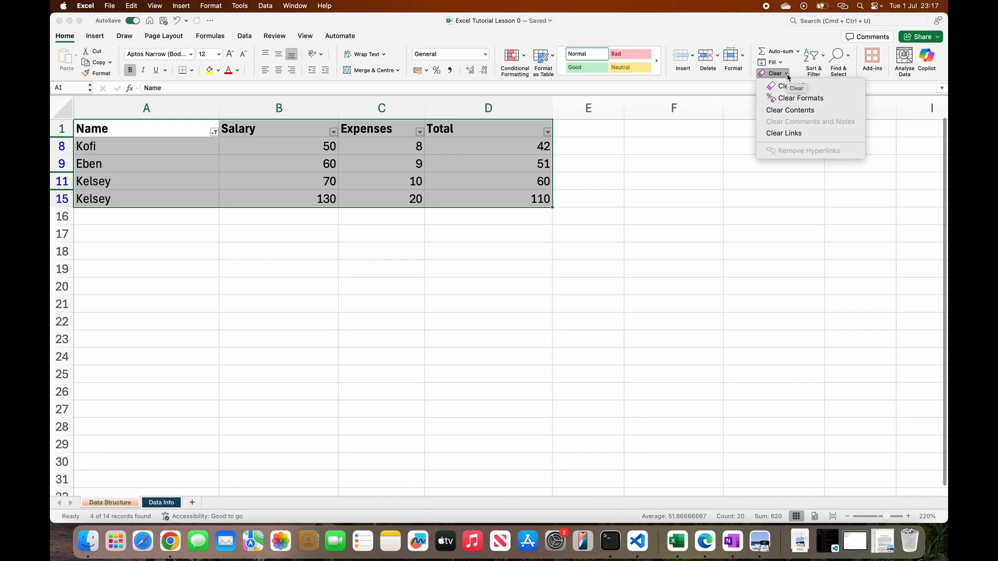
left_click(783, 101)
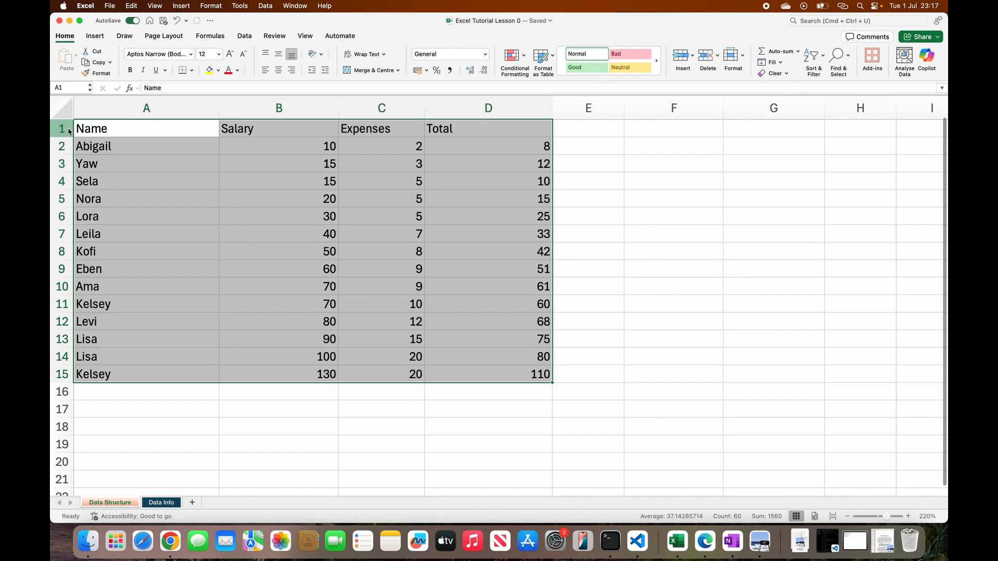
left_click(787, 75)
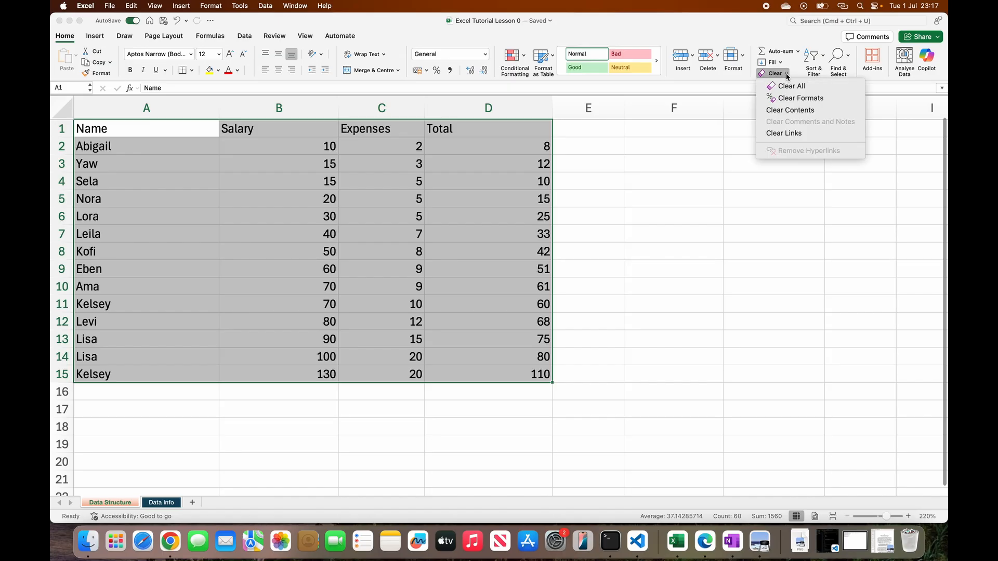
left_click(795, 99)
left_click(583, 148)
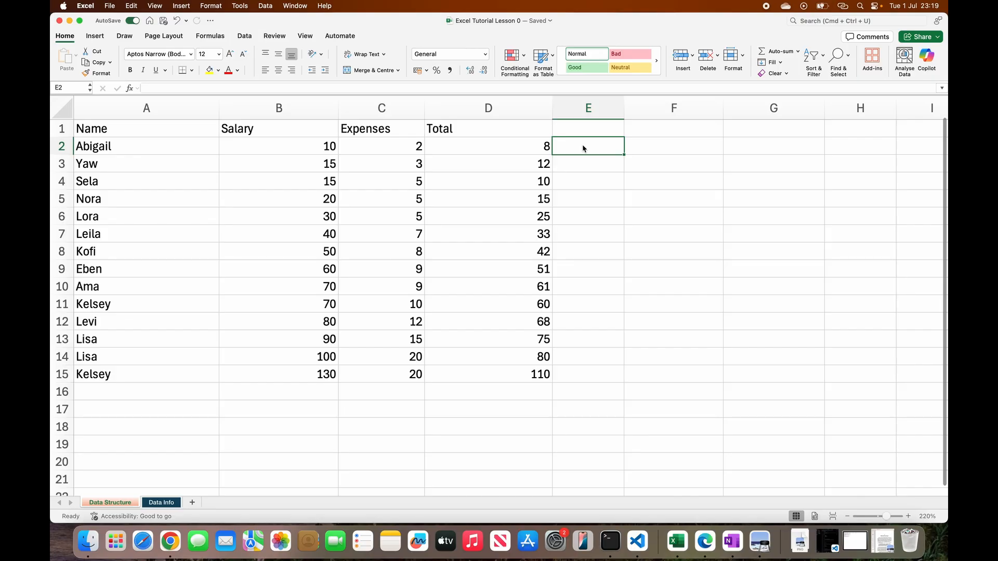
- Turn the range A1:D15 into a table that uses its first row as headers
left_click(210, 170)
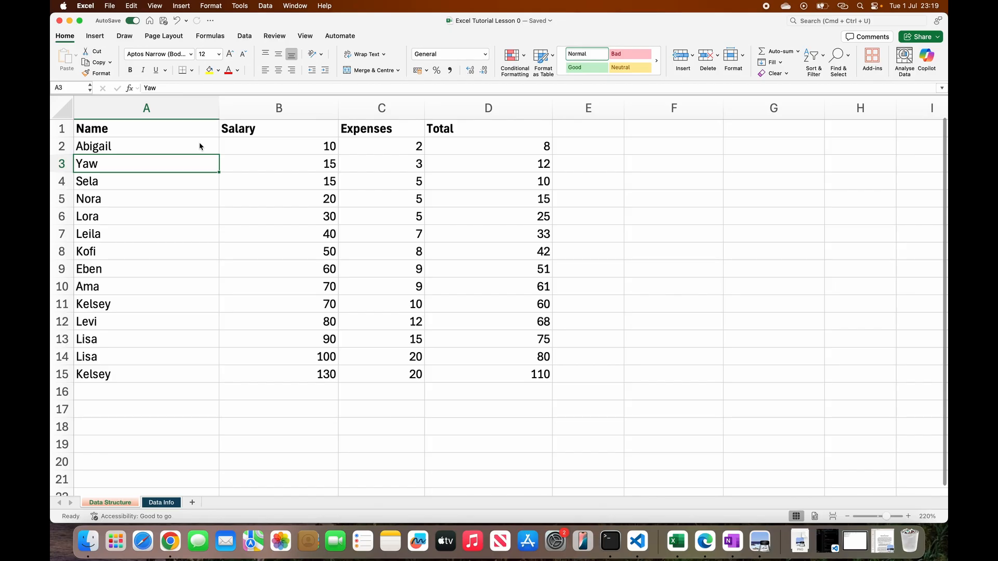
left_click(157, 136)
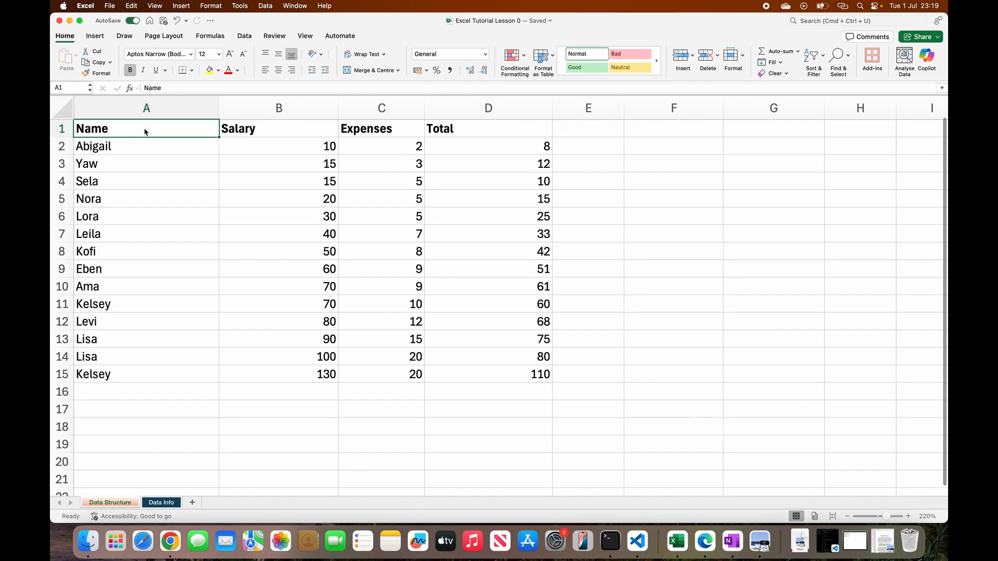
left_click_drag(145, 132, 540, 373)
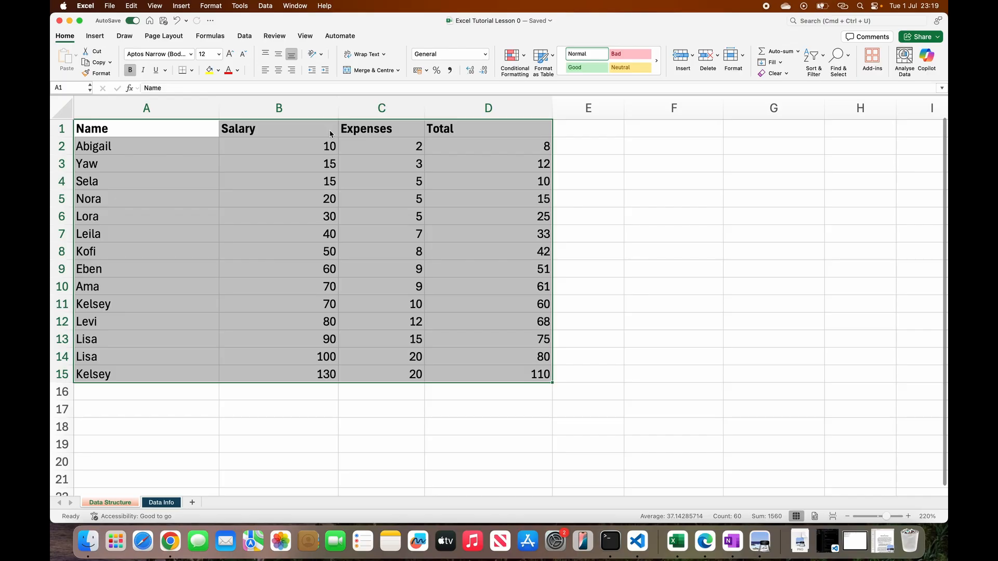
left_click(94, 37)
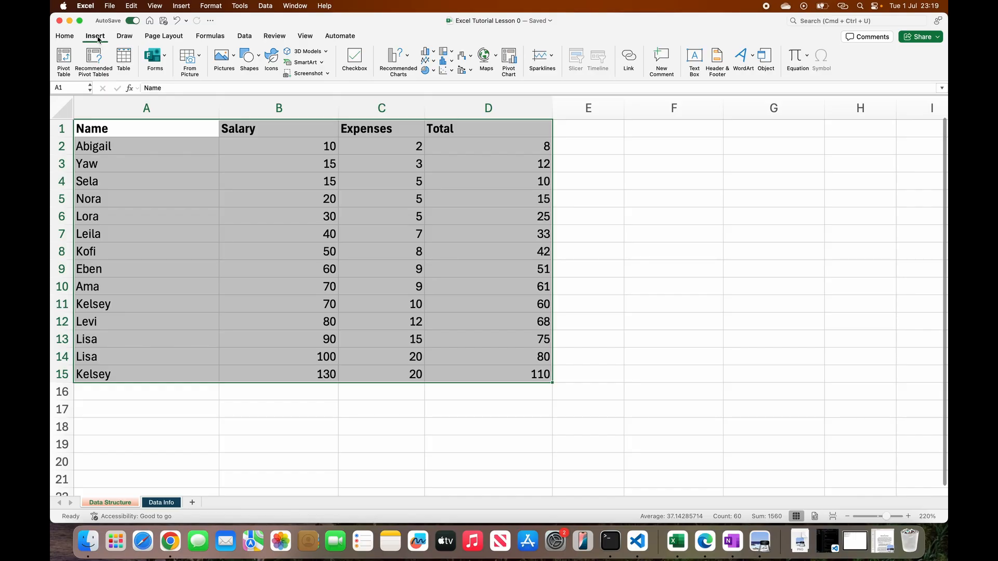
left_click(124, 57)
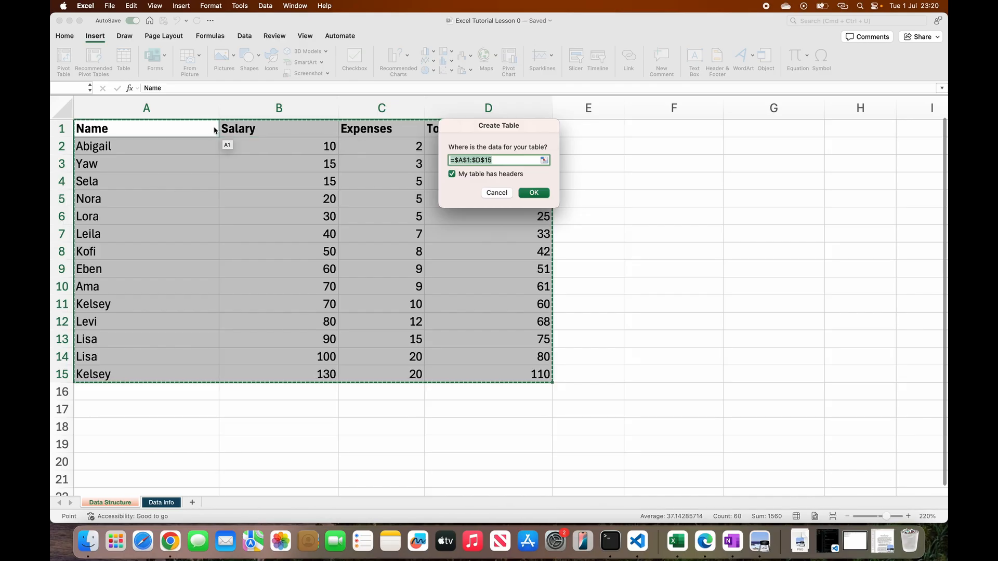
left_click(536, 193)
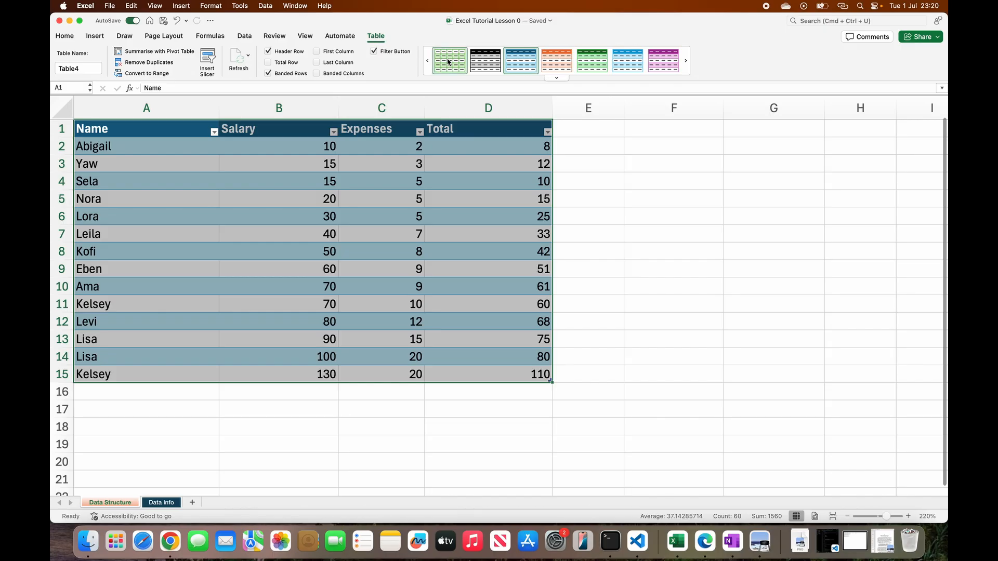
- Try the plain Light table style, and give the table an orange Light style with a solid header row
left_click(557, 78)
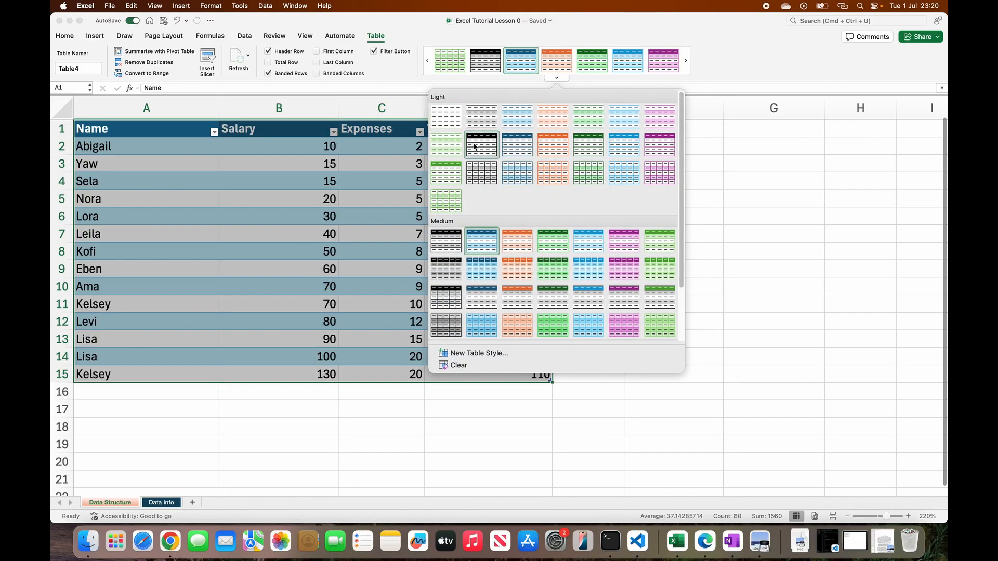
left_click(442, 120)
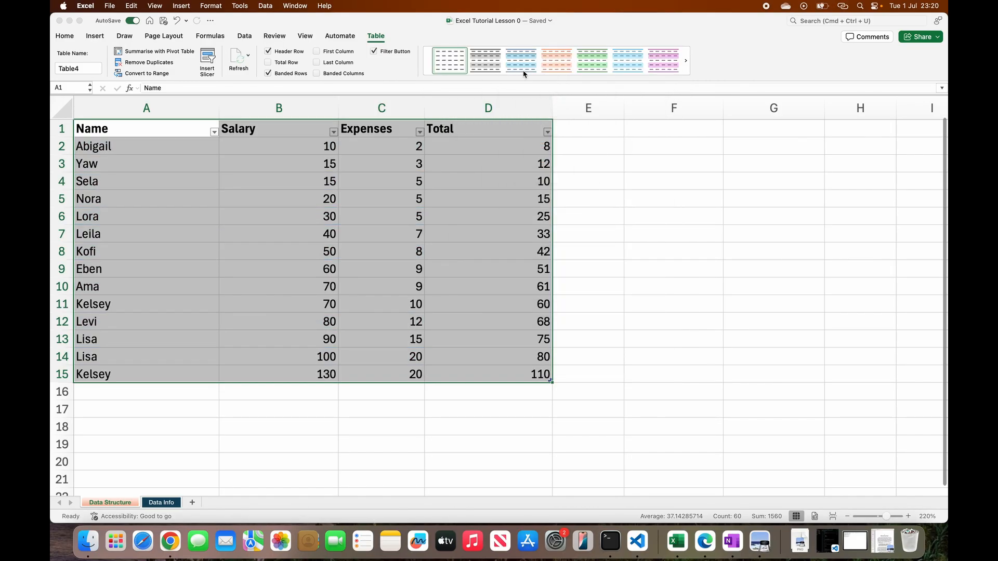
left_click(557, 75)
left_click(597, 232)
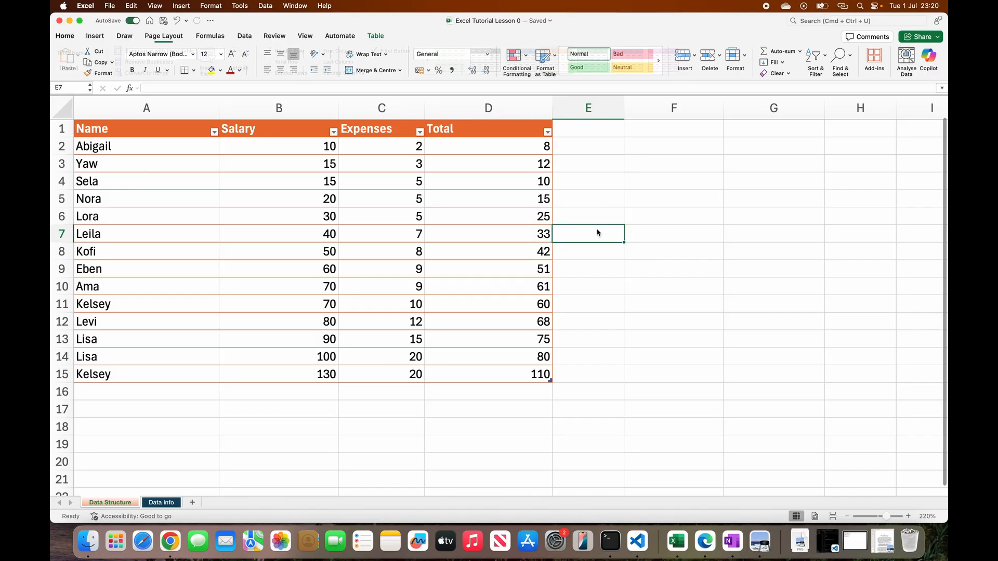
- Select cells inside and outside the table in turn to compare which table tools are offered
left_click(247, 142)
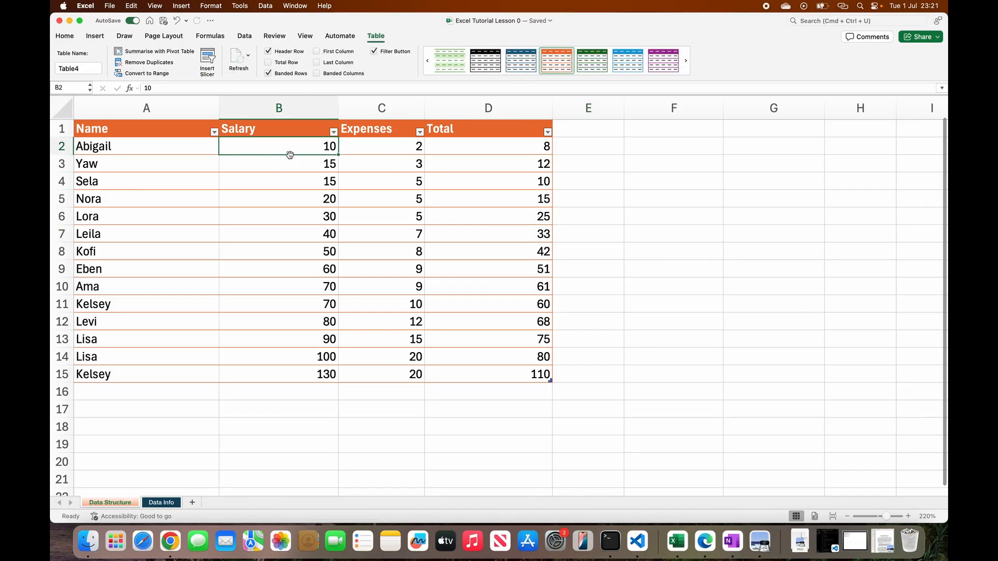
left_click(611, 223)
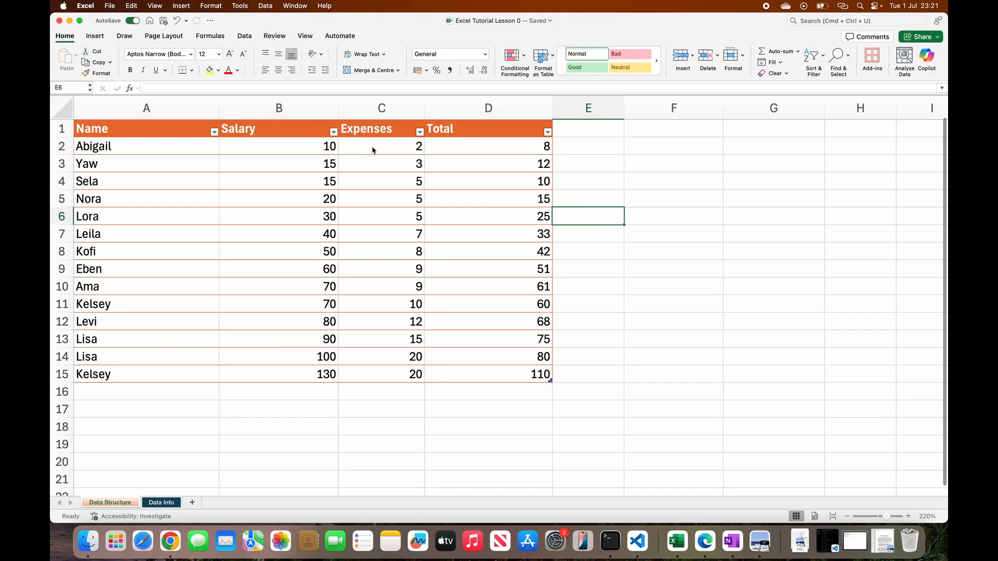
left_click(312, 164)
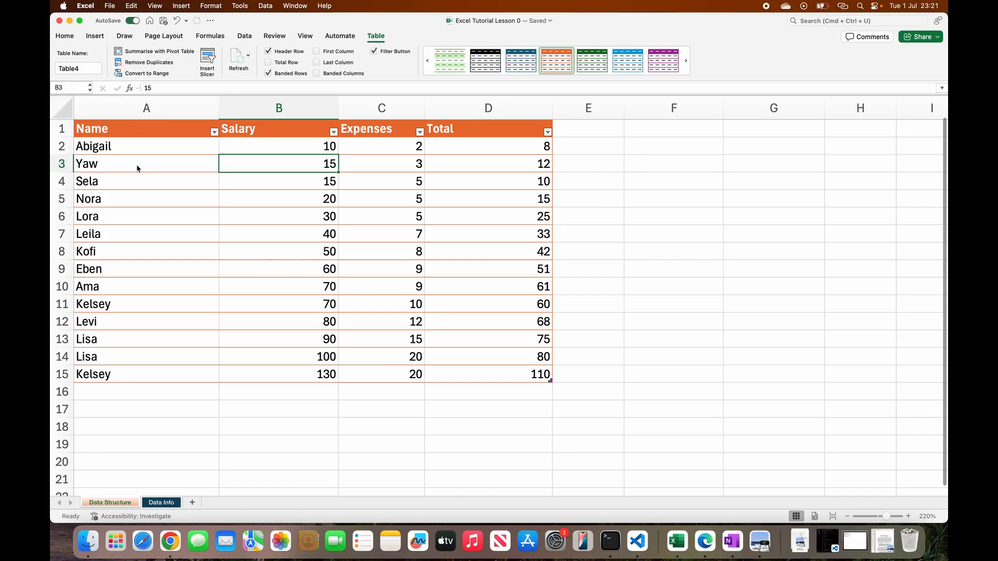
- Run Remove Duplicates on the whole table, comparing the Name, Salary, Expenses and Total columns
left_click(64, 117)
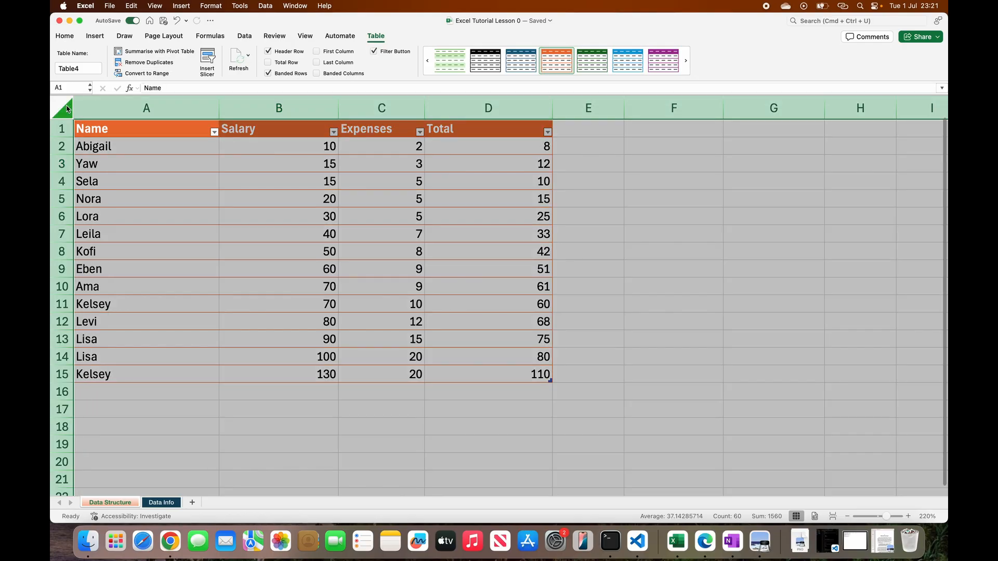
left_click(80, 129)
left_click(96, 131)
left_click_drag(163, 139, 497, 381)
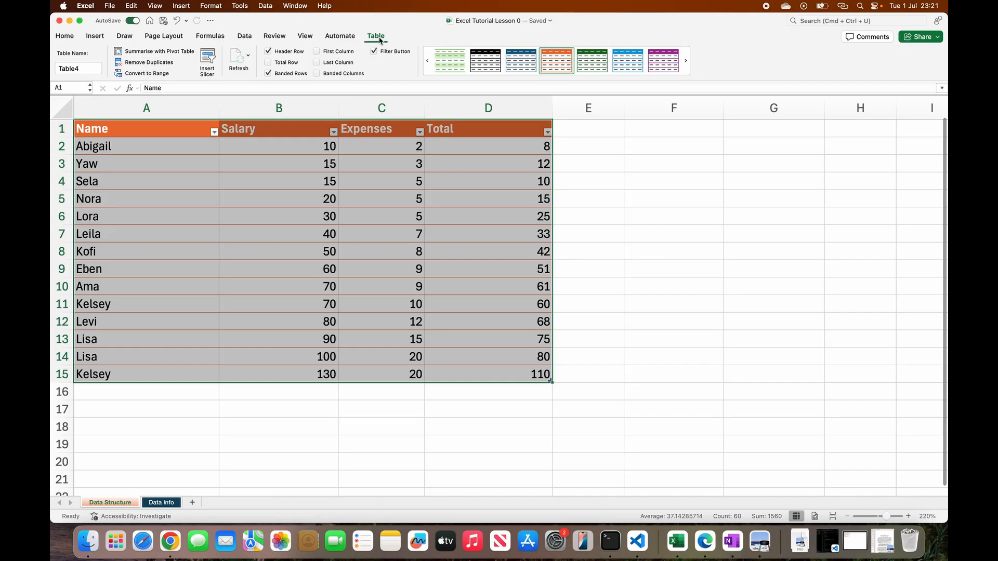
left_click(149, 62)
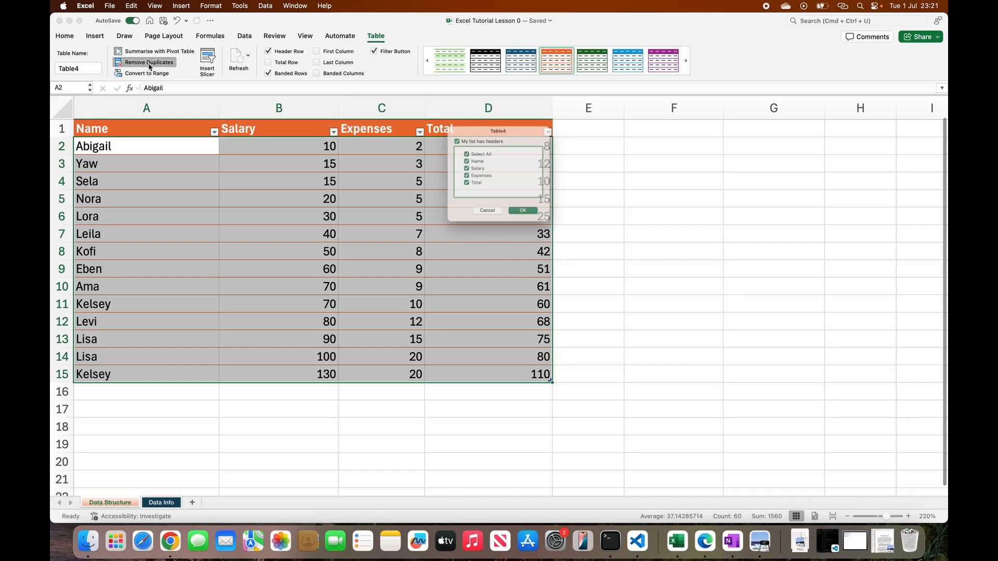
left_click(502, 218)
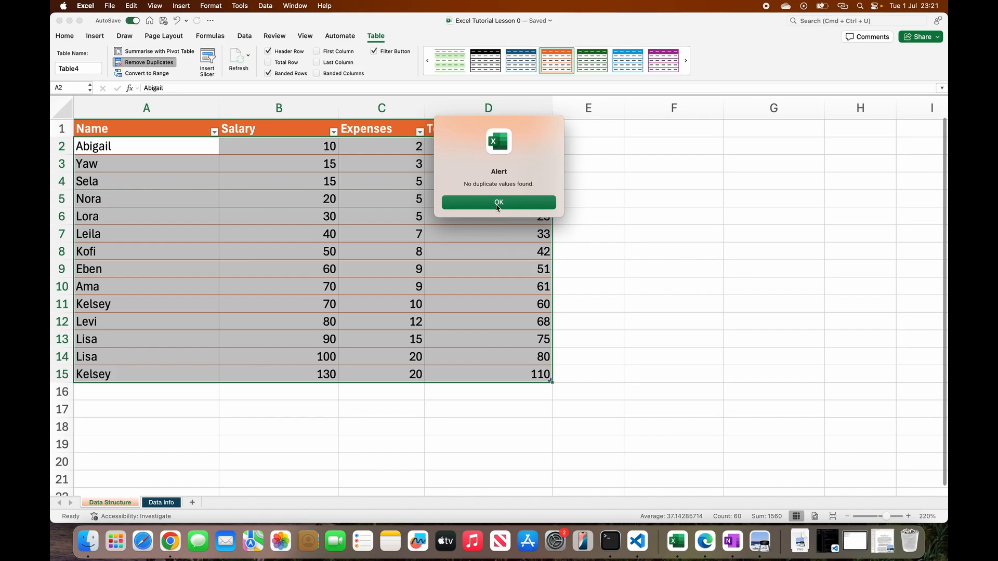
left_click(506, 201)
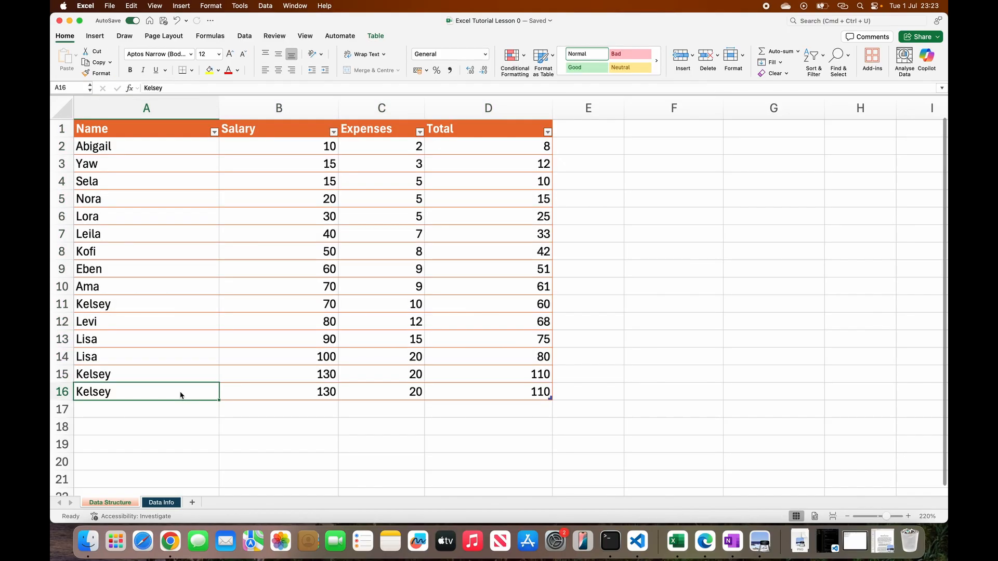
- Add a table row in row 17 that repeats the name from row 14, with salary 100 and expenses 20
left_click(131, 411)
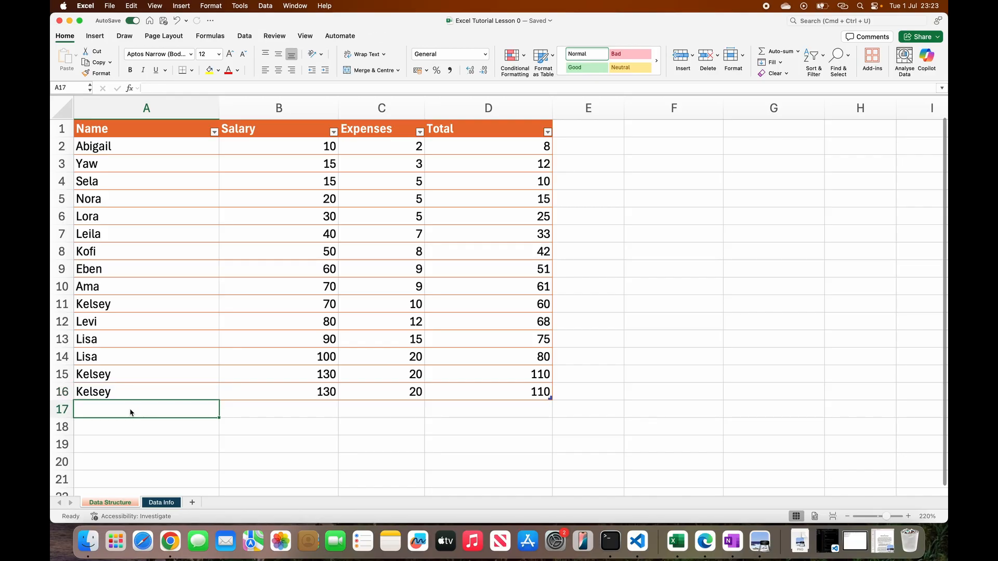
type("Lisa")
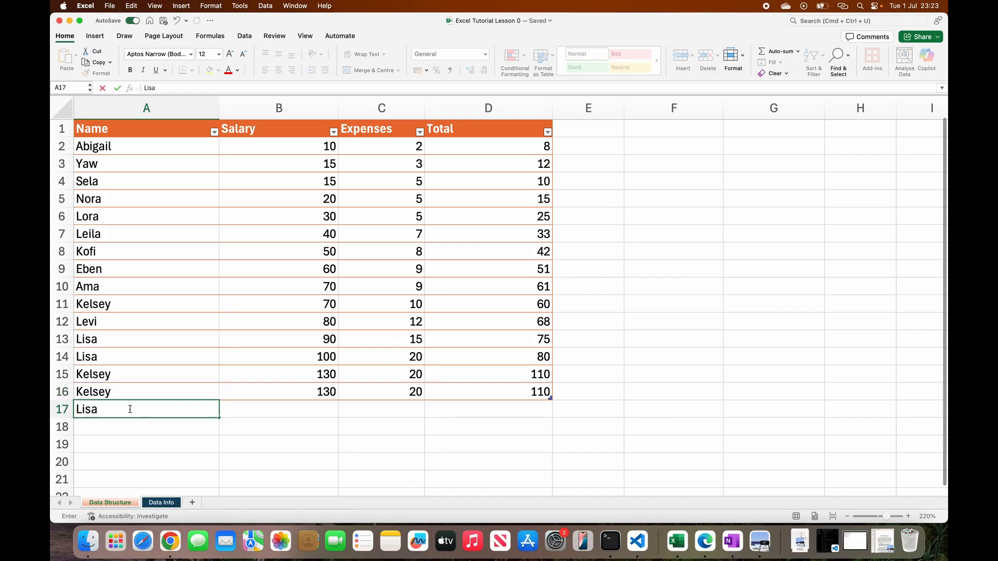
key("Tab")
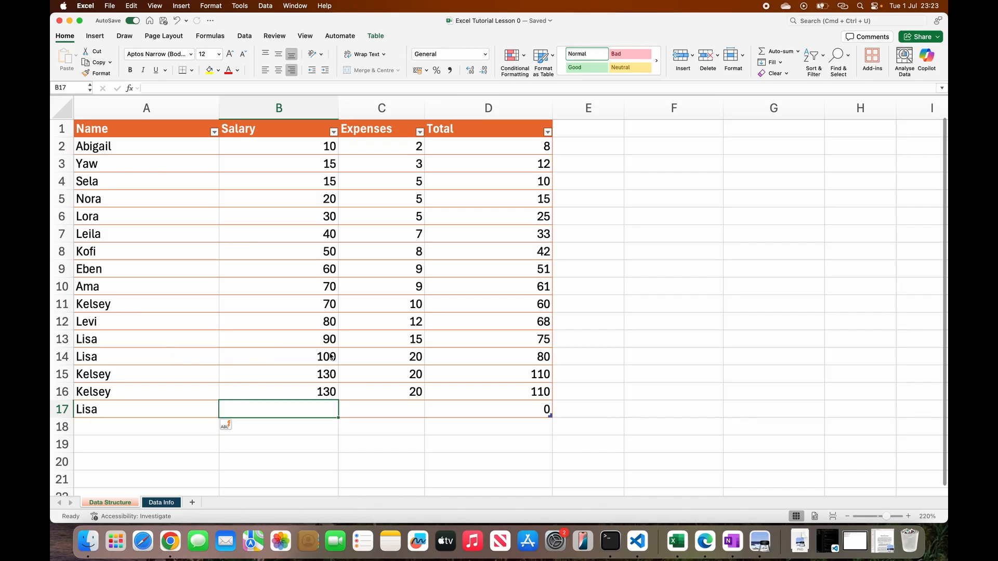
type("100")
key("Tab")
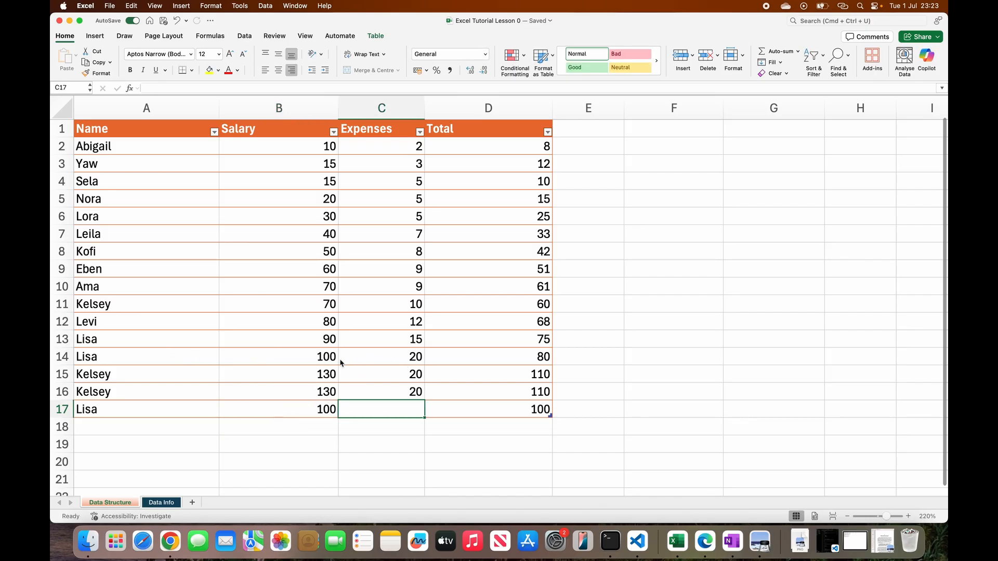
type("20")
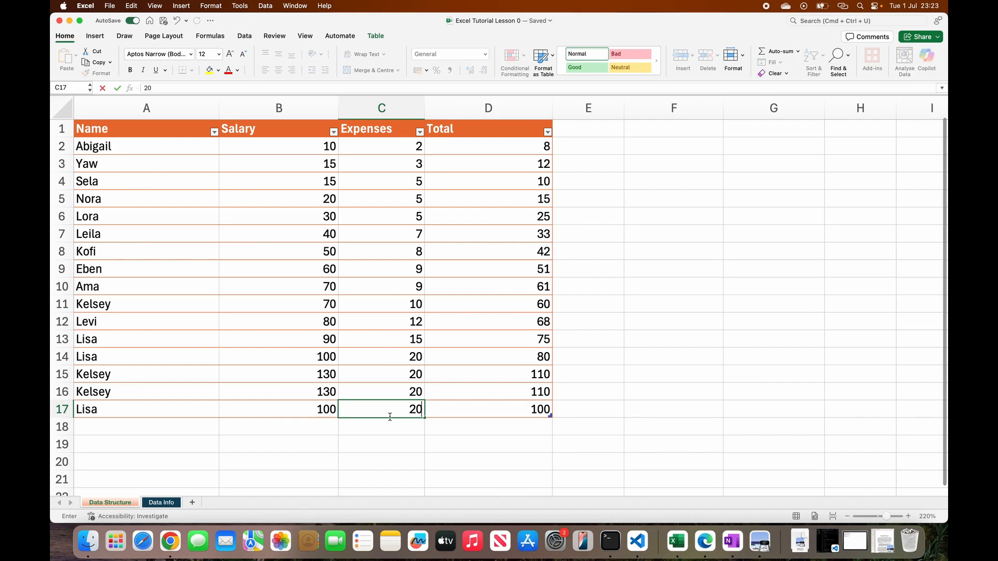
key("Return")
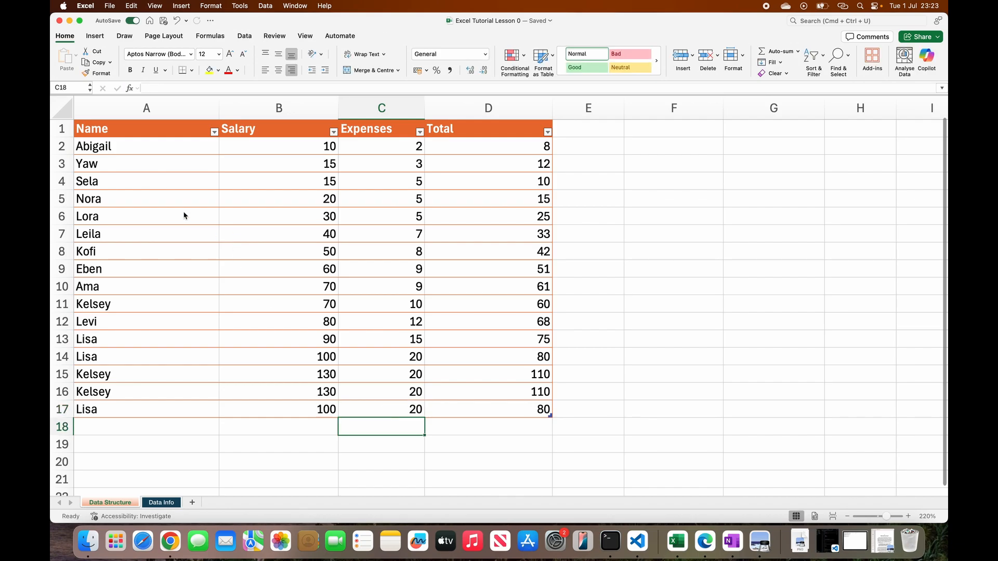
- Remove the duplicate rows from the table range A1:D17
left_click(94, 134)
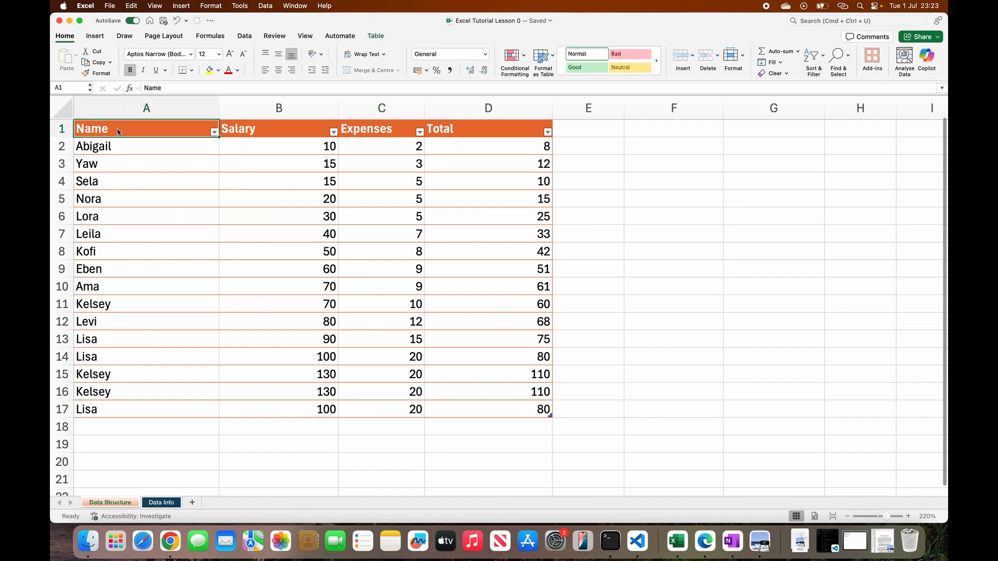
left_click_drag(119, 132, 515, 408)
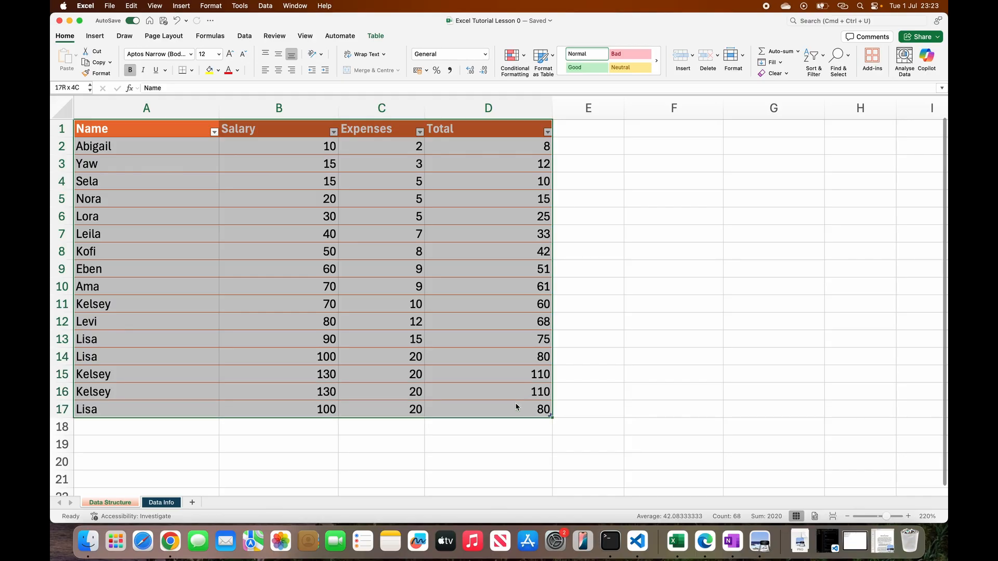
left_click(375, 35)
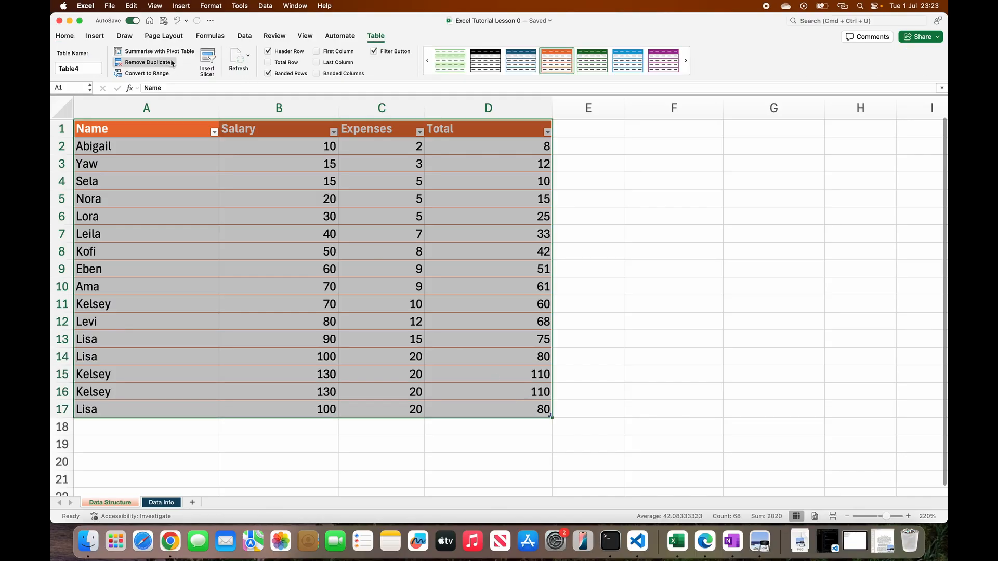
left_click(171, 64)
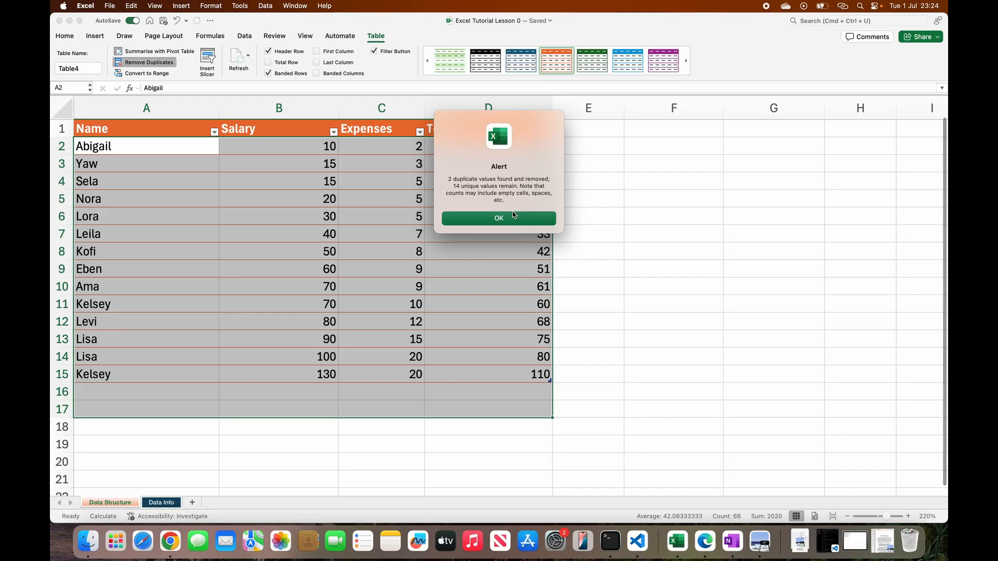
left_click(499, 218)
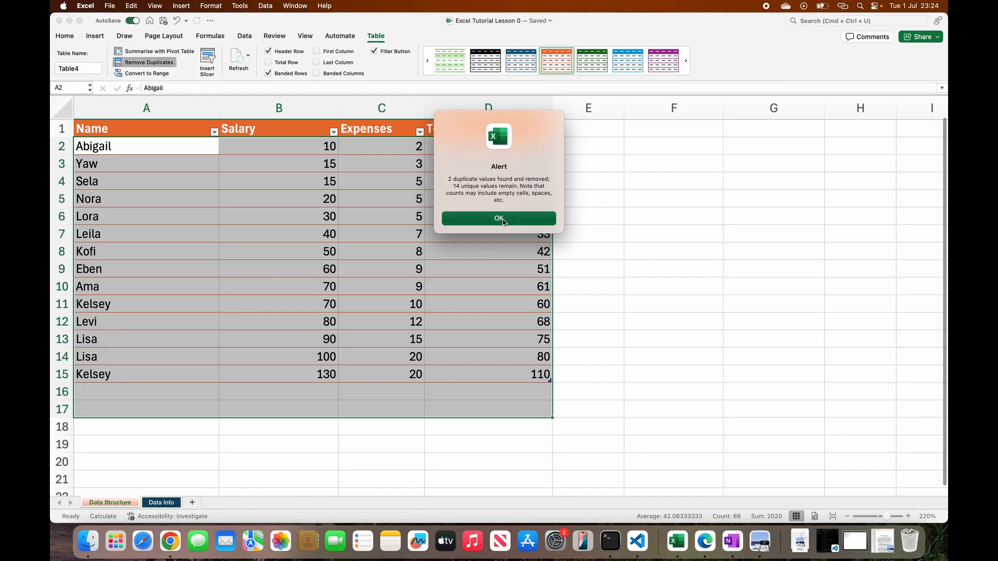
key("Right")
- Examine the table elements that a new custom table style can format, including Whole Table and First Column Stripe, without creating the style
left_click(556, 79)
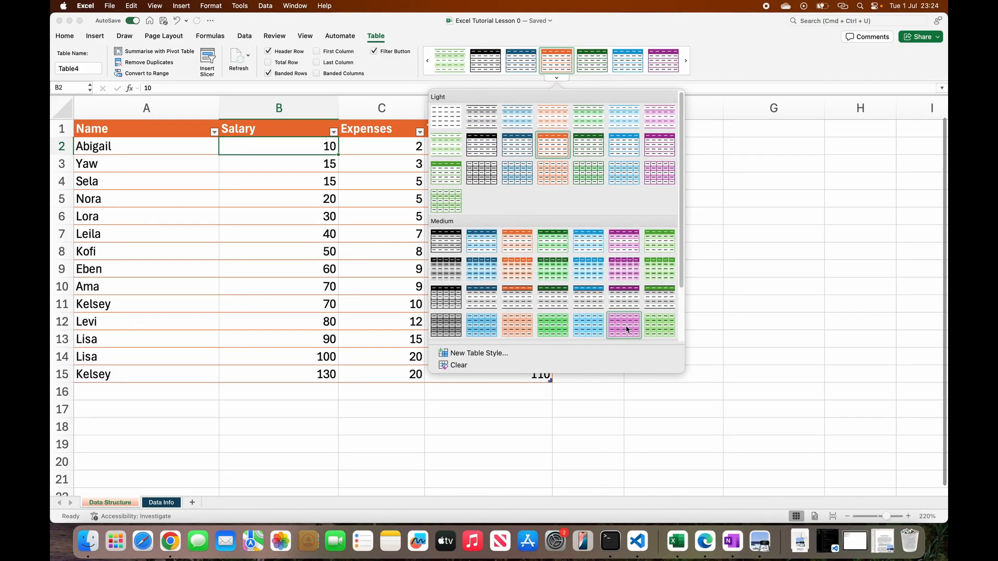
left_click(492, 356)
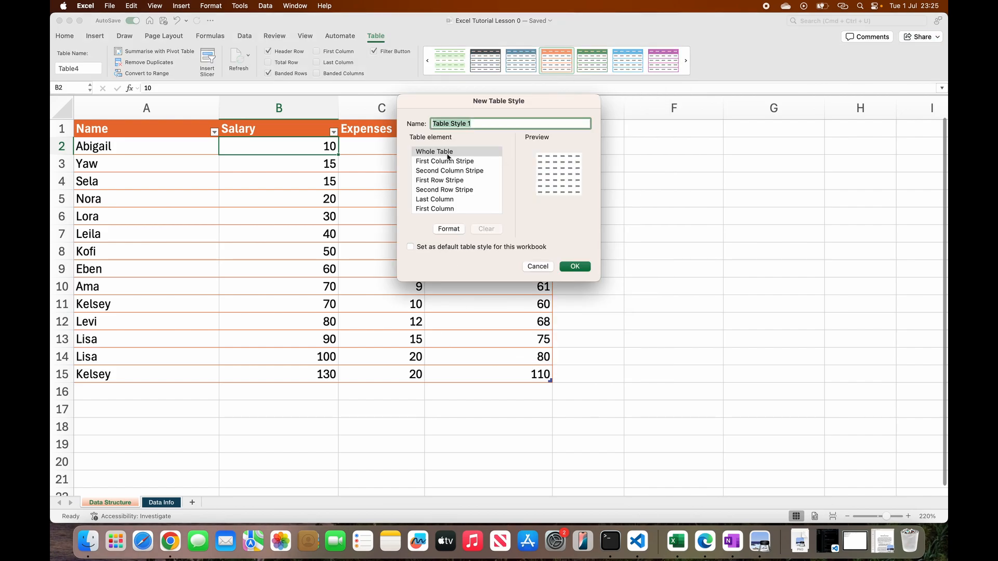
scroll(470, 185, "down", 5)
scroll(470, 185, "up", 5)
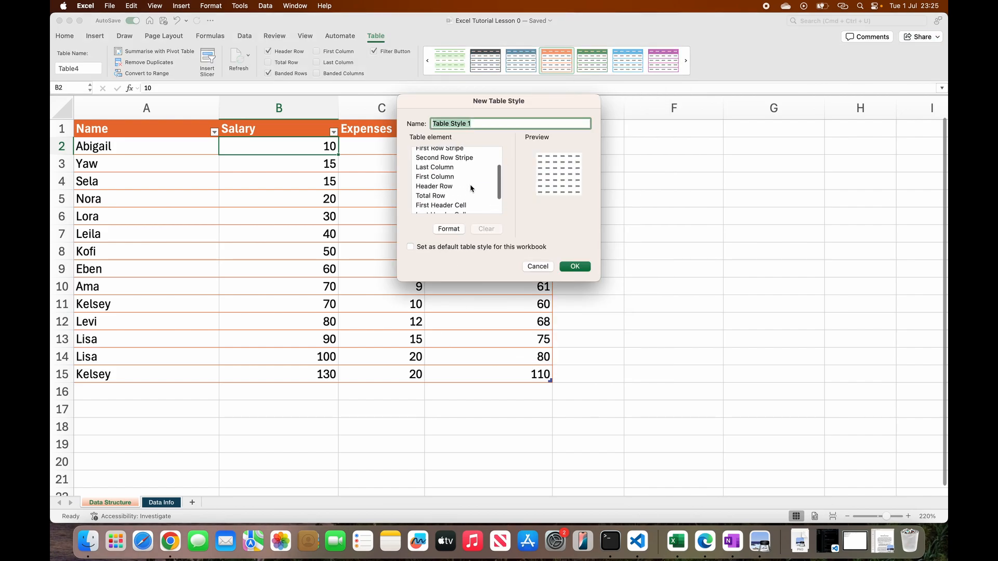
left_click(444, 162)
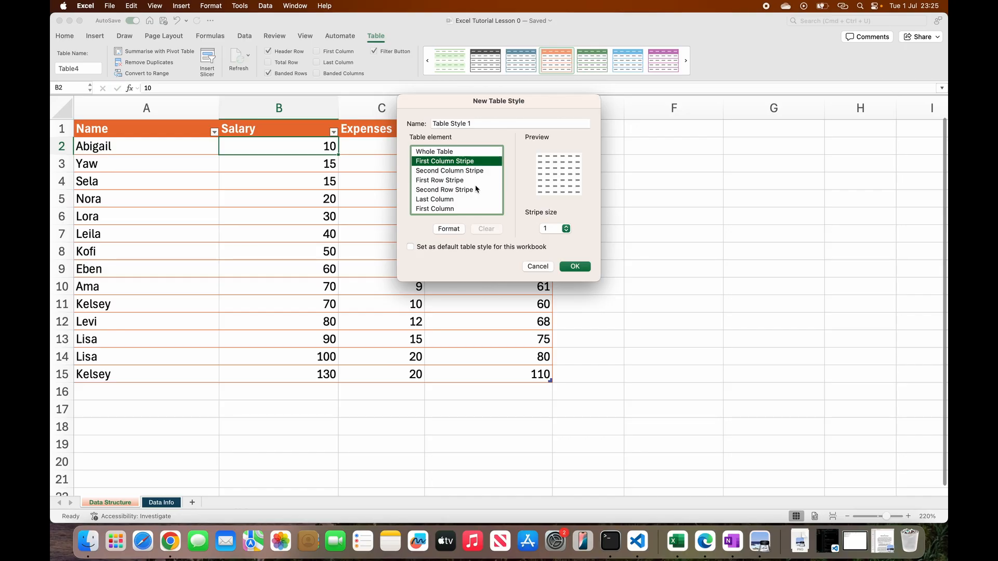
scroll(476, 189, "down", 5)
scroll(475, 186, "up", 5)
left_click(439, 151)
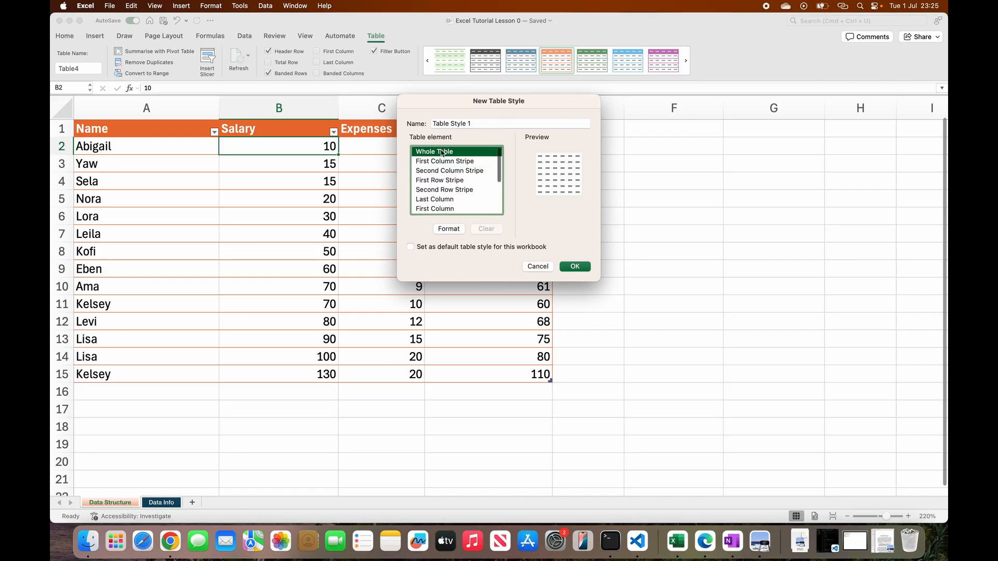
left_click(538, 267)
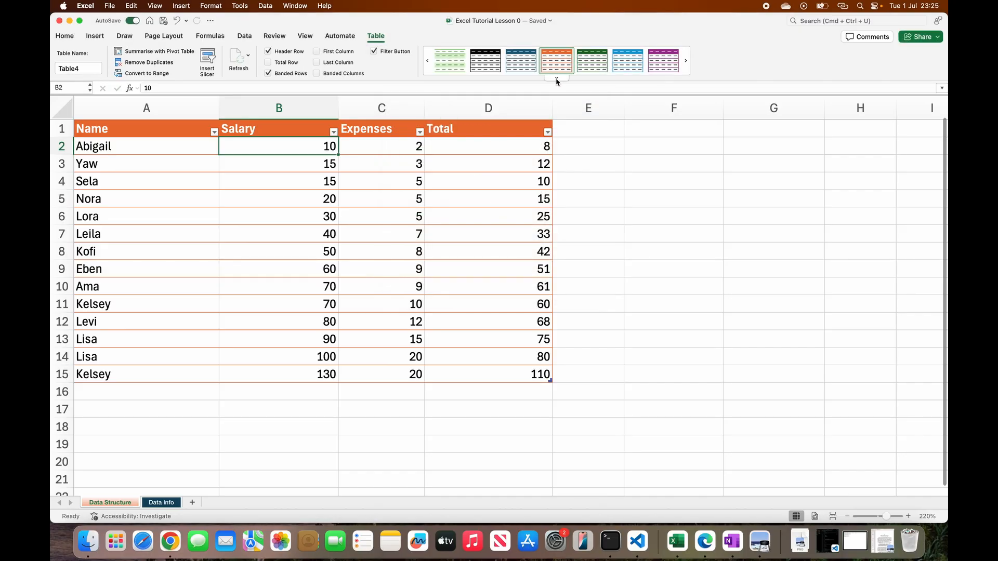
- Give the table the green Dark style with a black header row
left_click(556, 80)
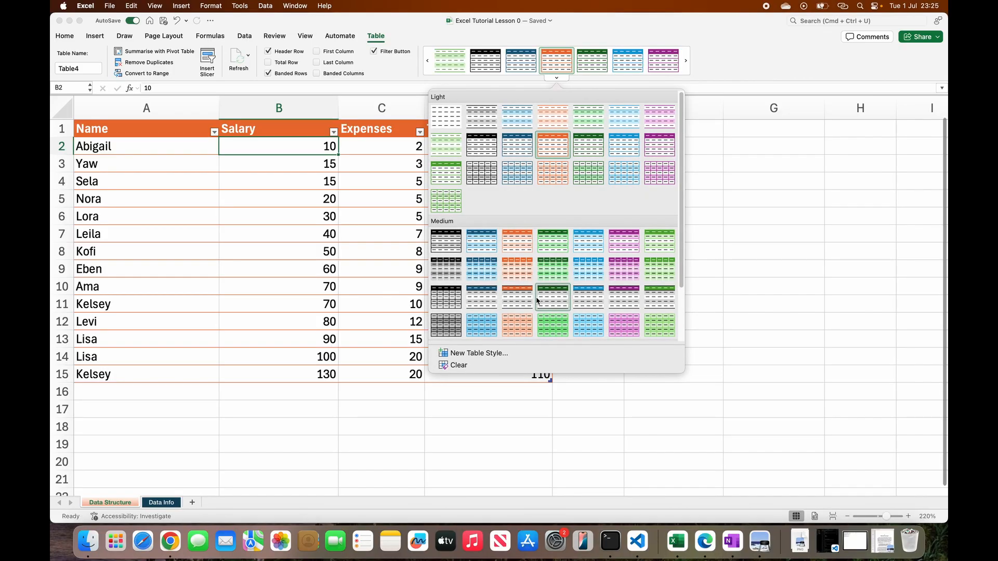
scroll(554, 301, "down", 3)
left_click(654, 303)
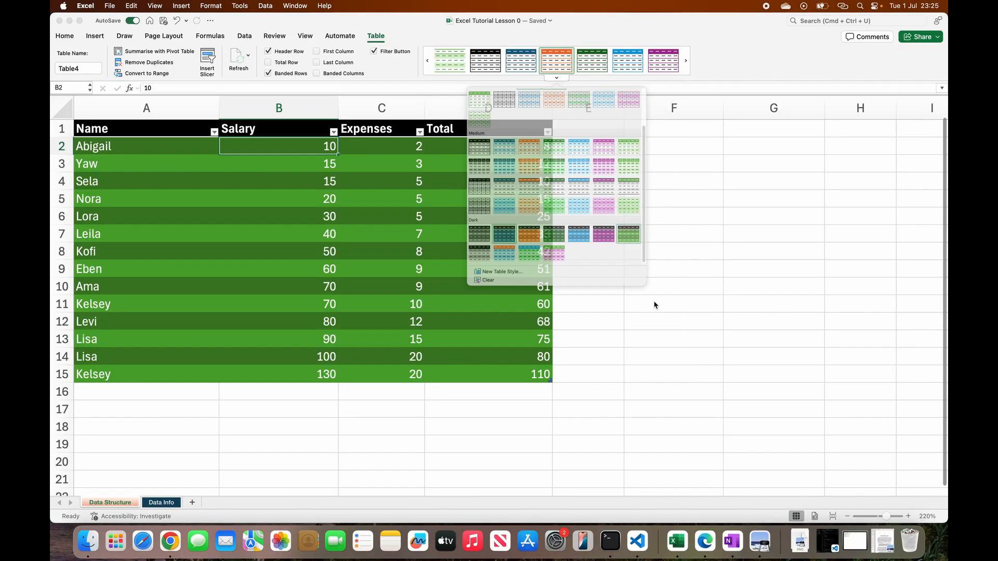
- Select cell F11 outside the table and hide the gridlines on the Data Structure sheet
left_click(654, 305)
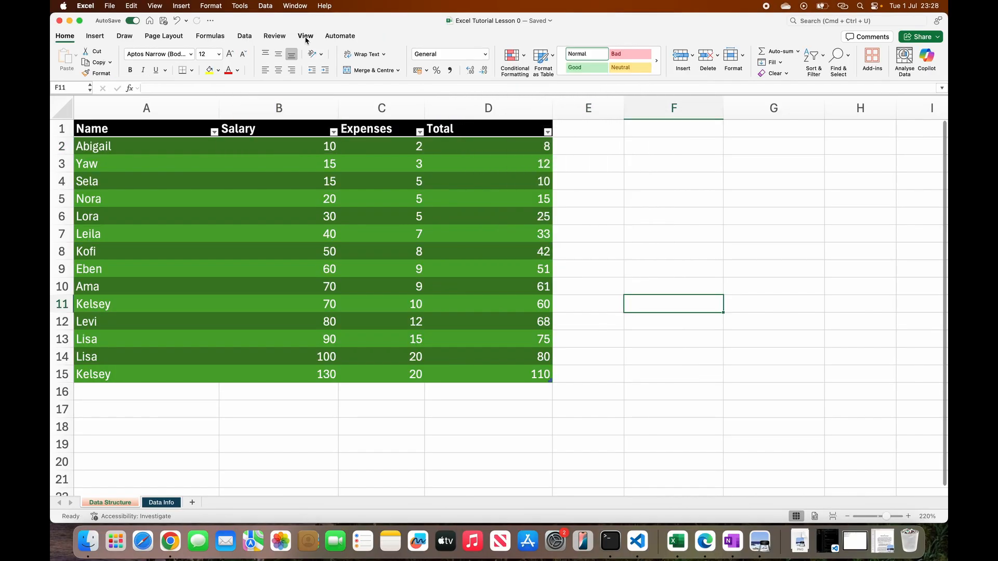
left_click(306, 36)
left_click(328, 62)
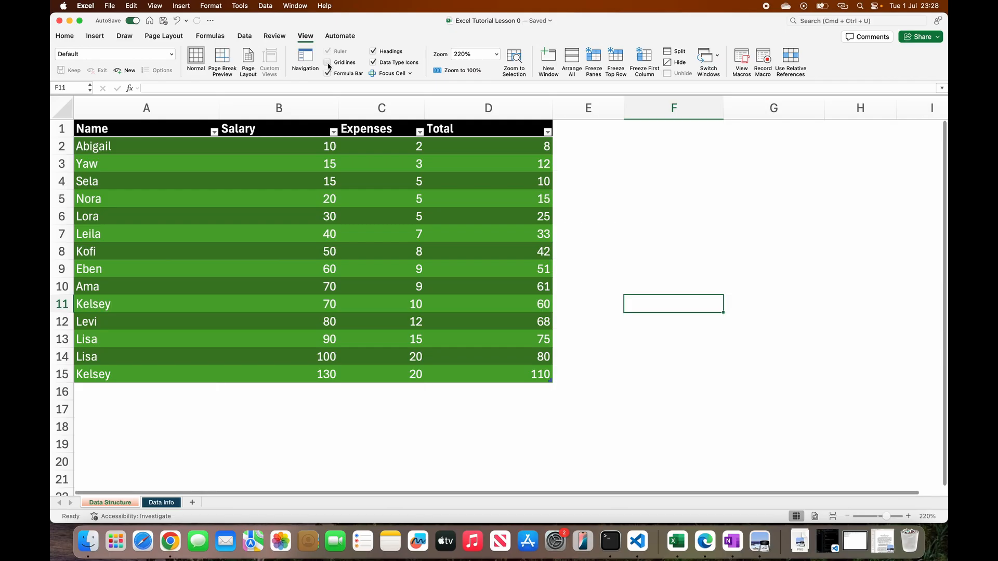